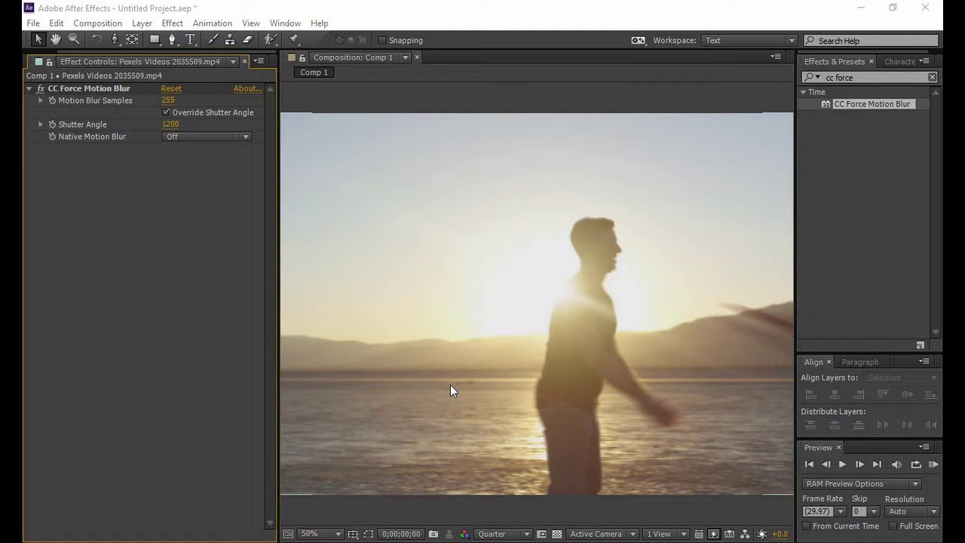
Step: Begin a new composition with Ctrl+N
key(ctrl+n)
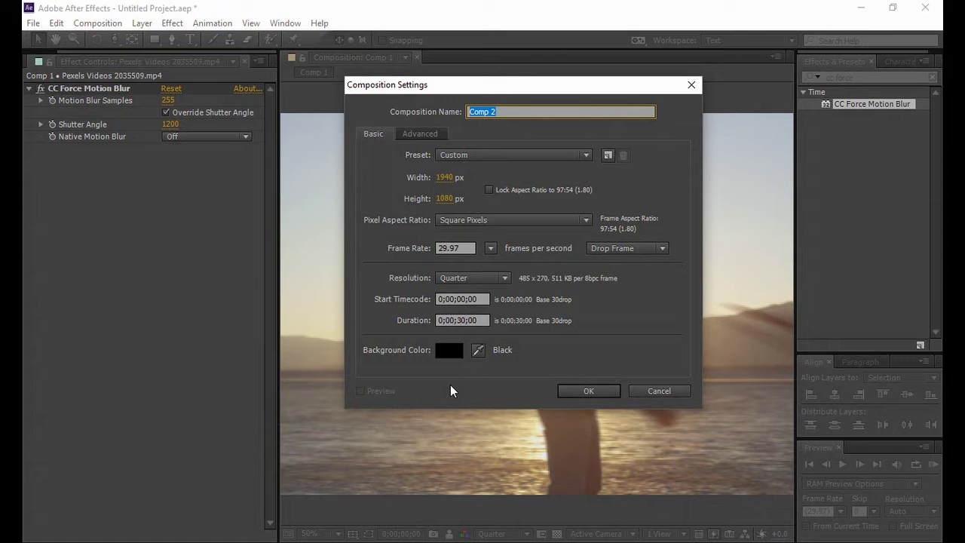
Step: Create the composition 'Speed Effect' with a 20-second duration
text(Speed Effect)
click(466, 323)
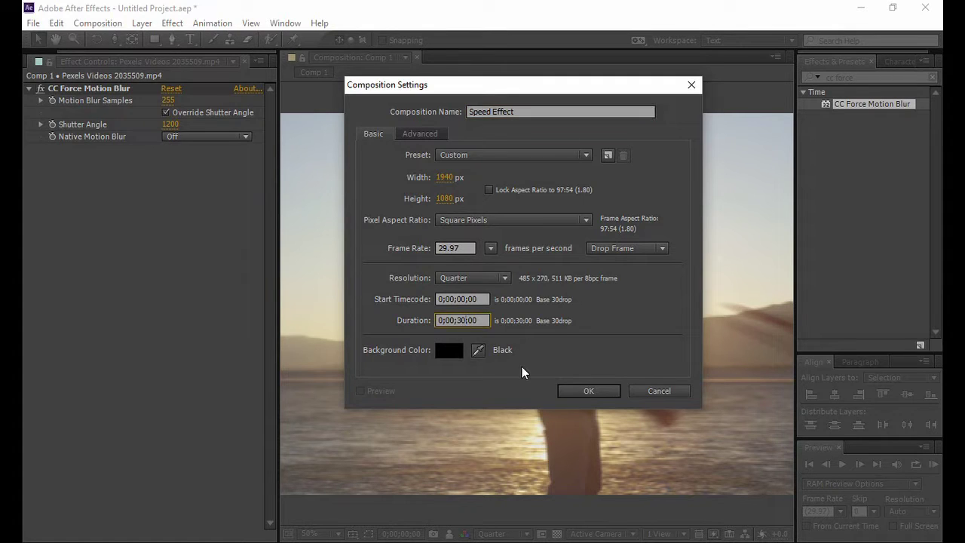
key(BackSpace)
key(BackSpace)
text(20)
click(573, 390)
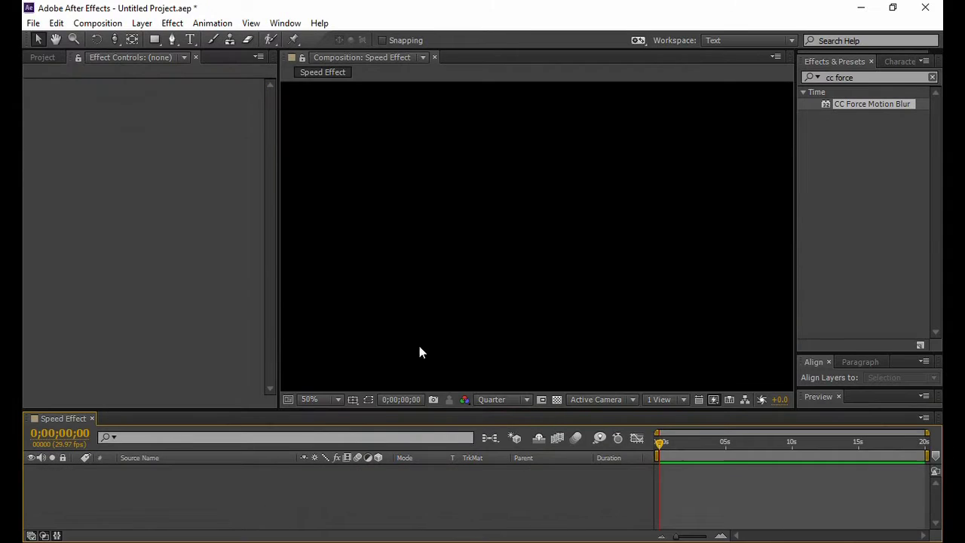
Step: Add Pexels Videos 2035509.mp4 from the Project panel as a layer in Speed Effect
click(33, 57)
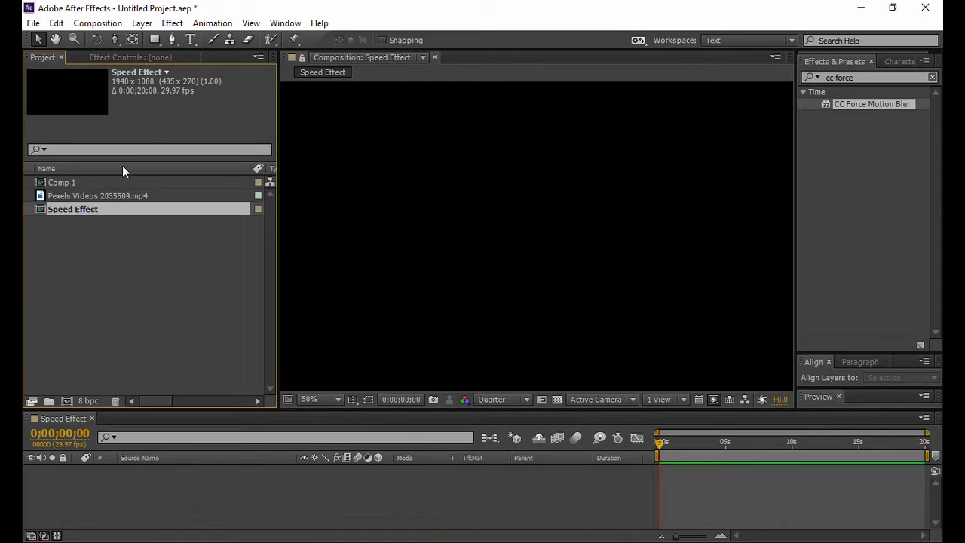
click(87, 197)
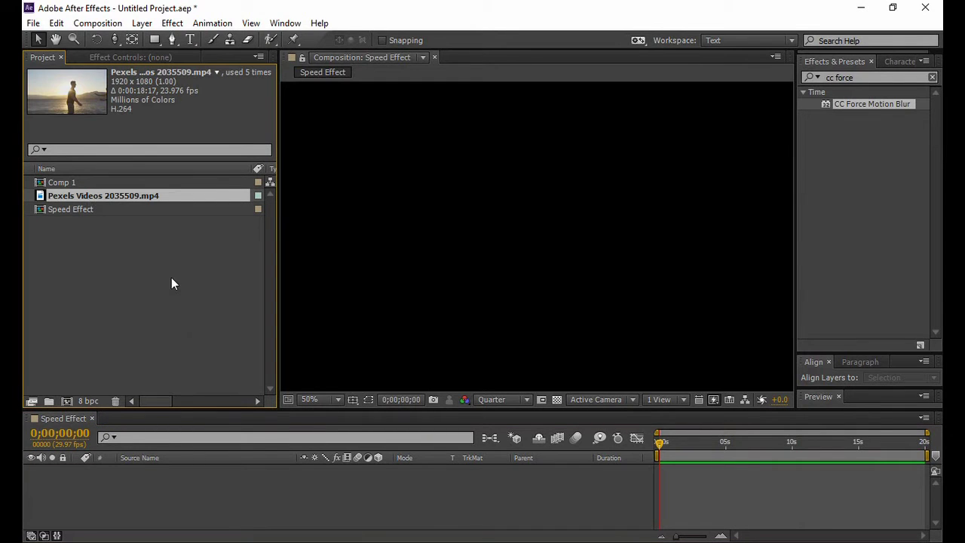
drag(158, 197, 187, 487)
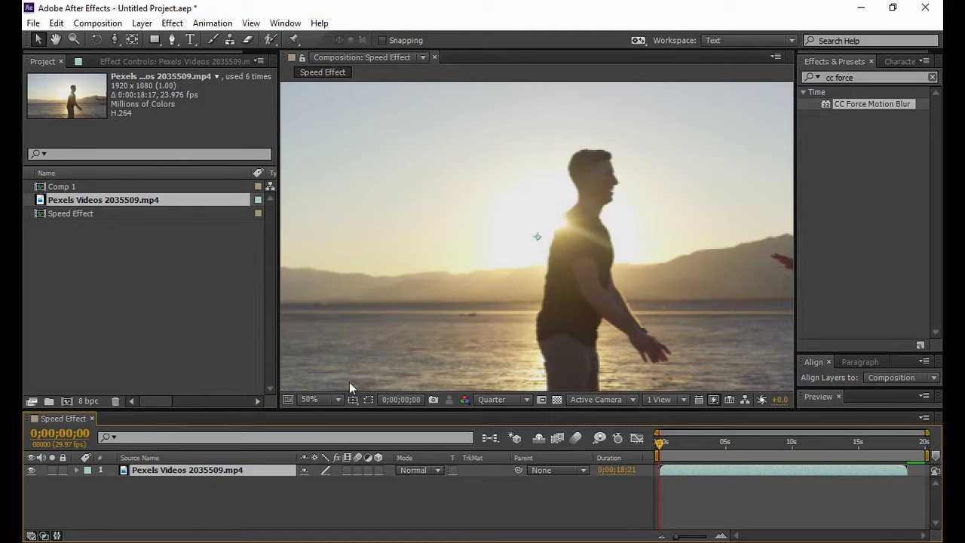
click(267, 495)
Step: Fit the frame in the viewer, select the video layer and start the preview
click(315, 394)
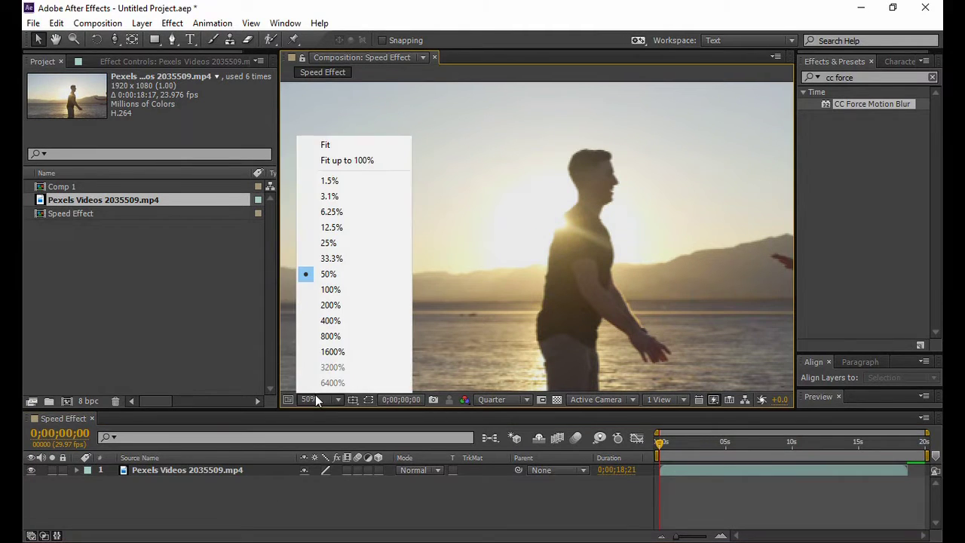
click(327, 143)
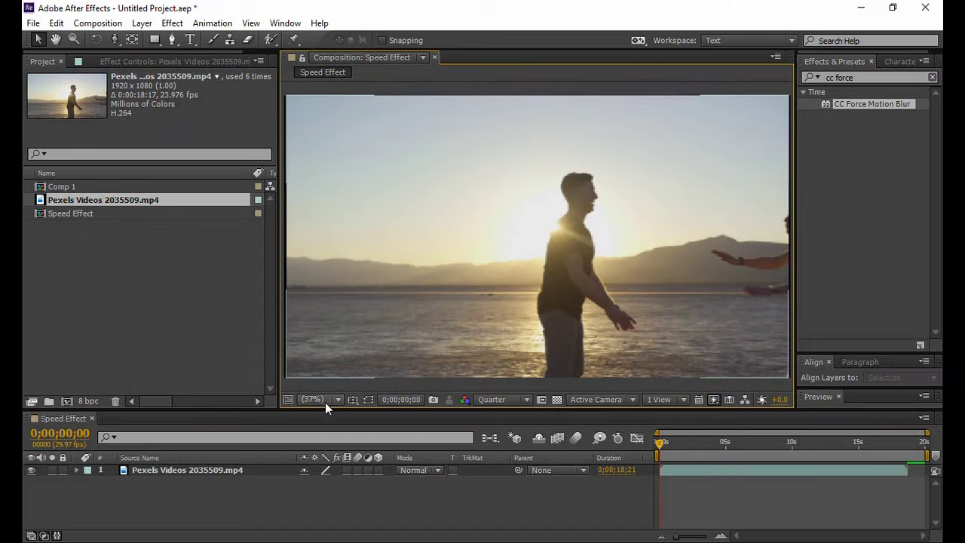
click(262, 518)
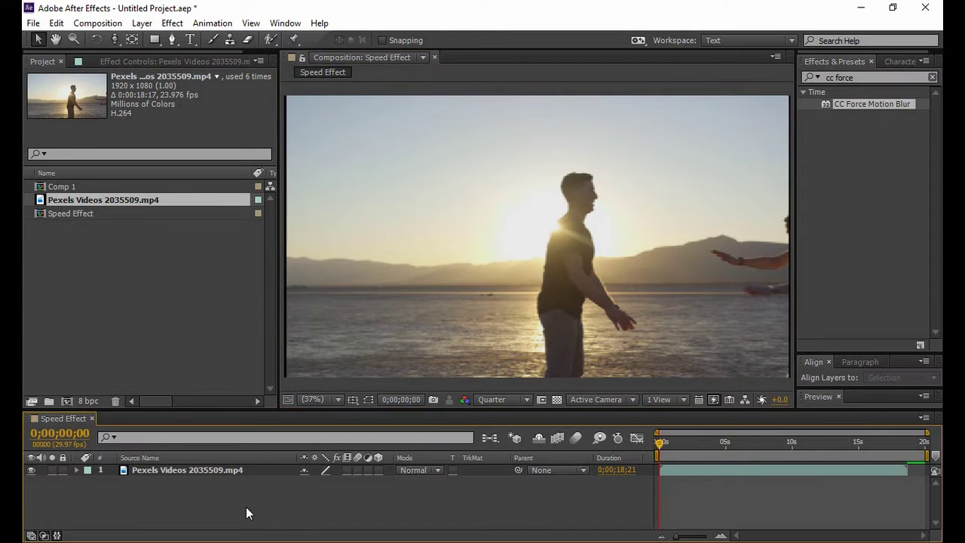
click(197, 470)
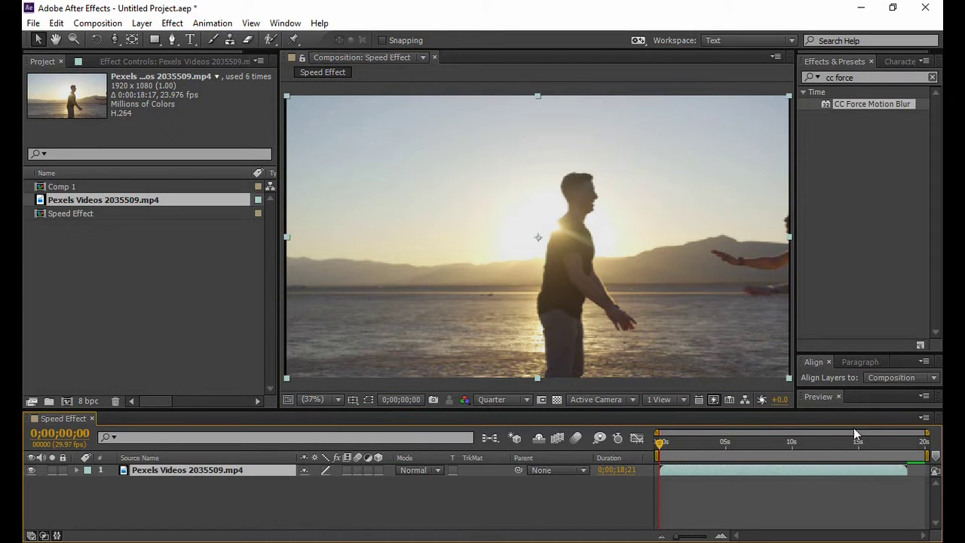
drag(848, 355, 859, 288)
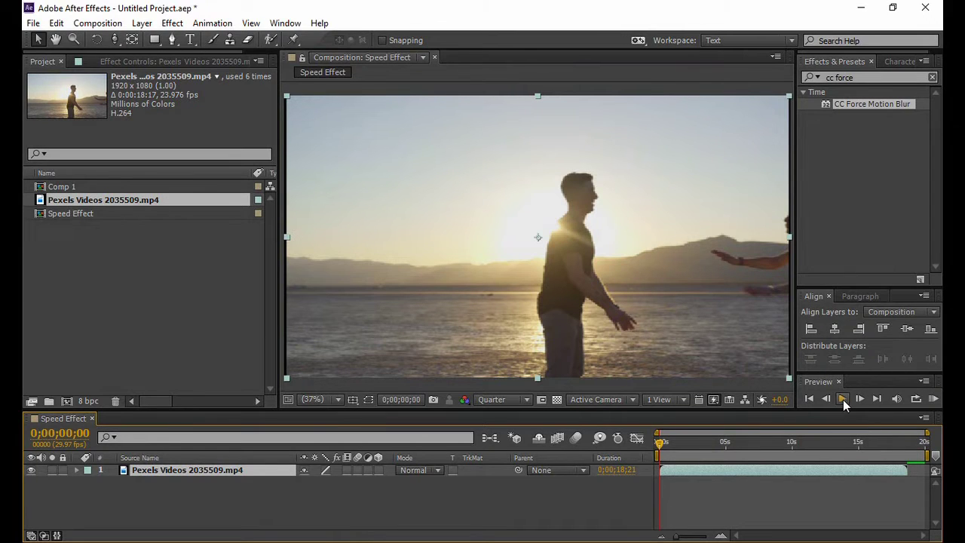
click(842, 399)
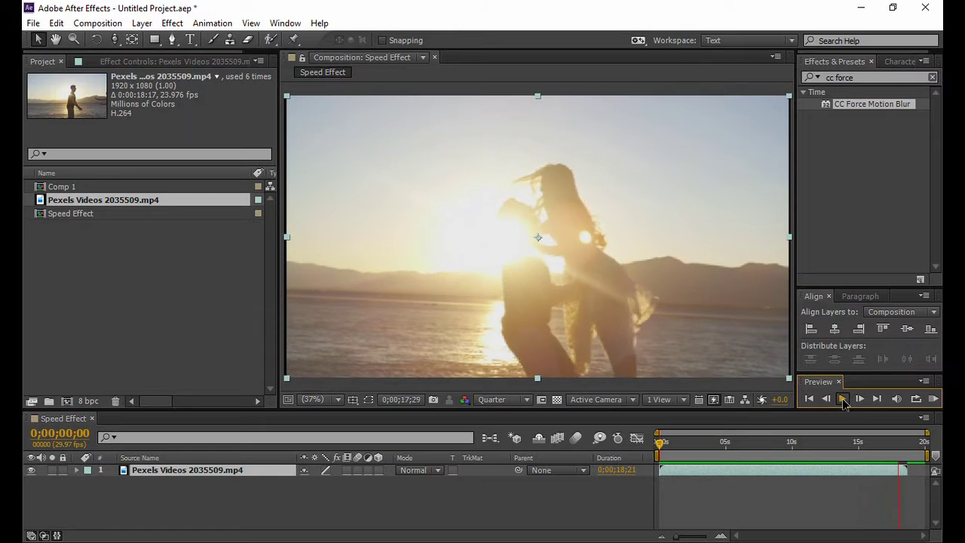
Step: Stop the preview at 0;00;18;13 after the beach clip plays through
click(287, 236)
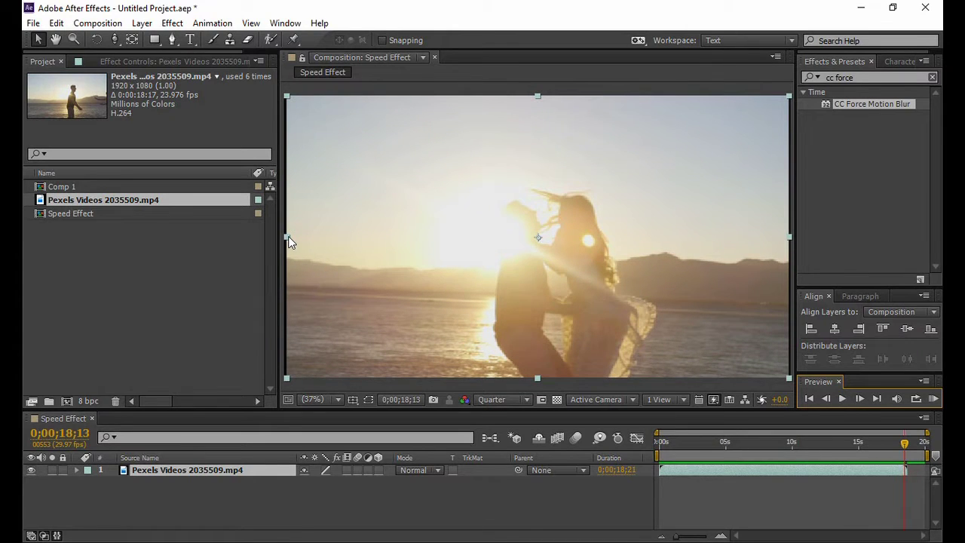
Step: Return Speed Effect to its first frame and replay it from the start
drag(288, 236, 282, 235)
click(335, 497)
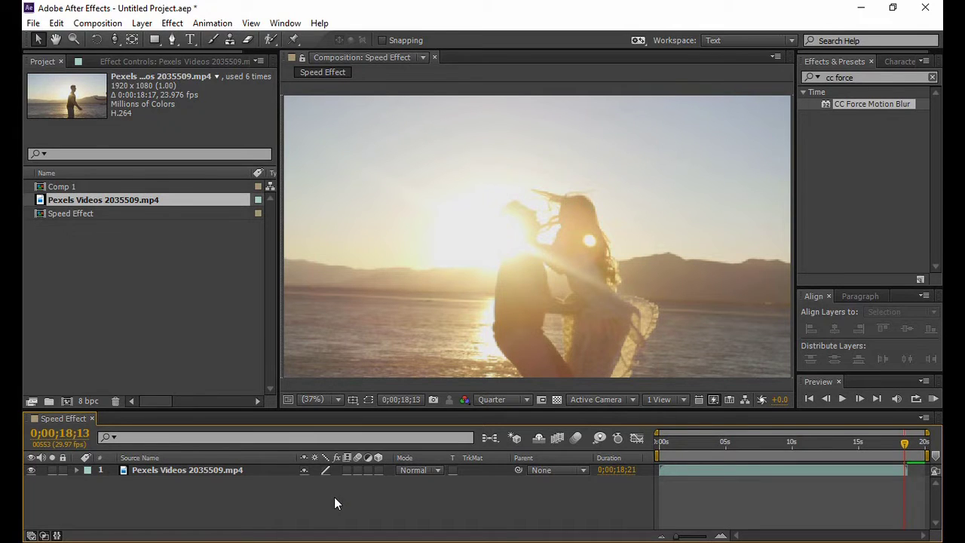
click(812, 398)
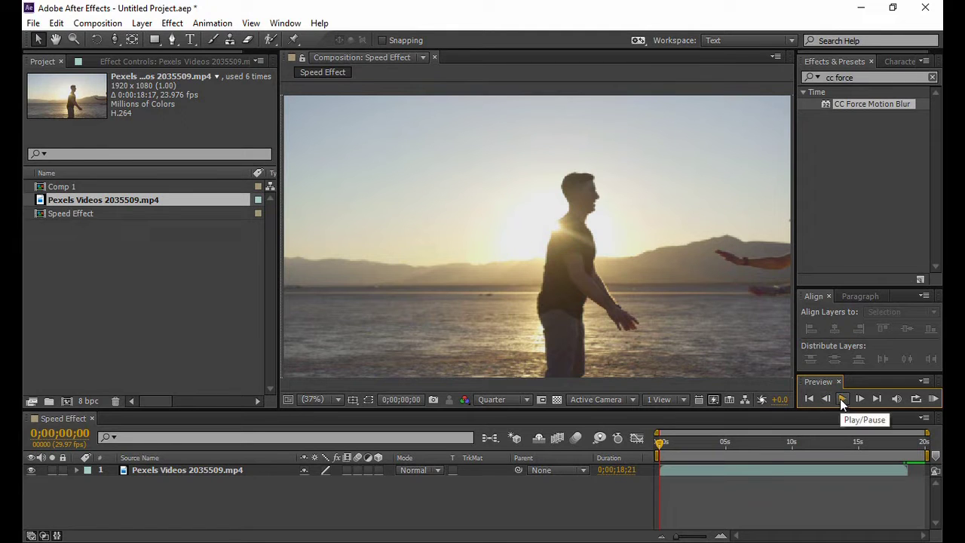
click(841, 403)
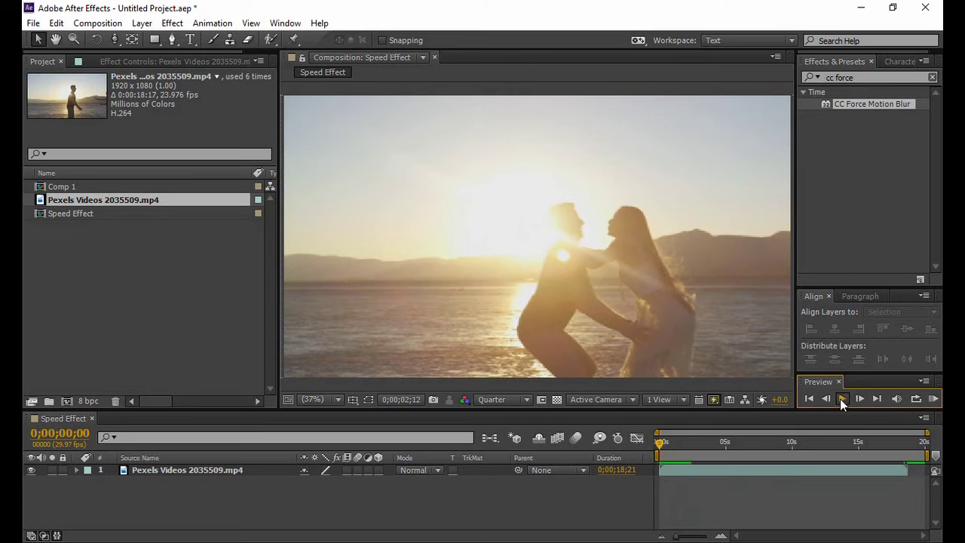
Step: Stop playback at 0;00;02;12 and split the beach video layer there
click(842, 403)
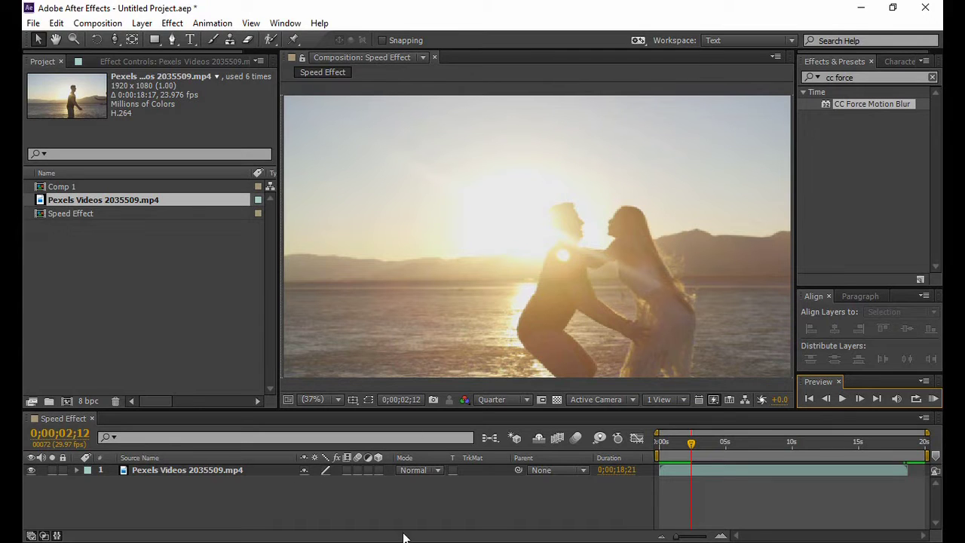
click(57, 22)
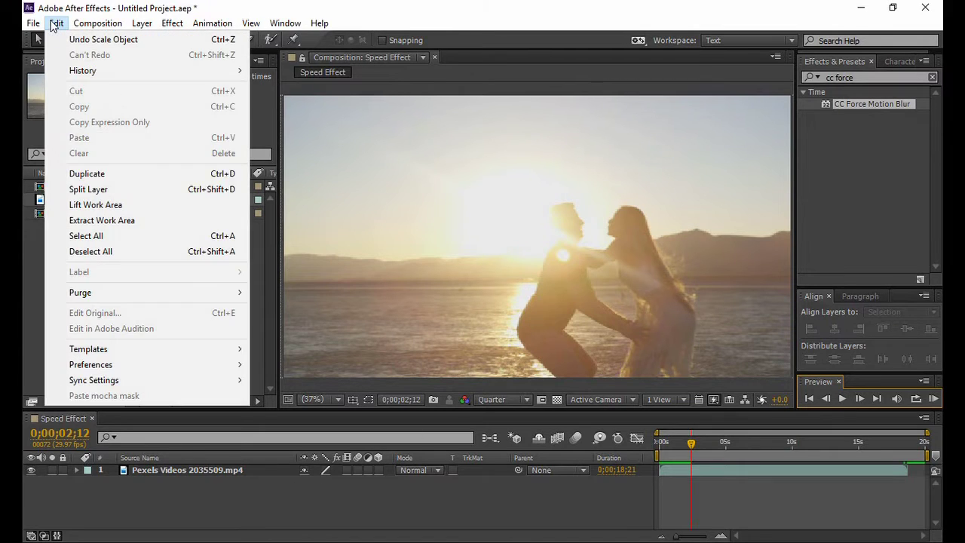
click(89, 192)
Step: Rename the opening piece of the split to Speed1
click(331, 513)
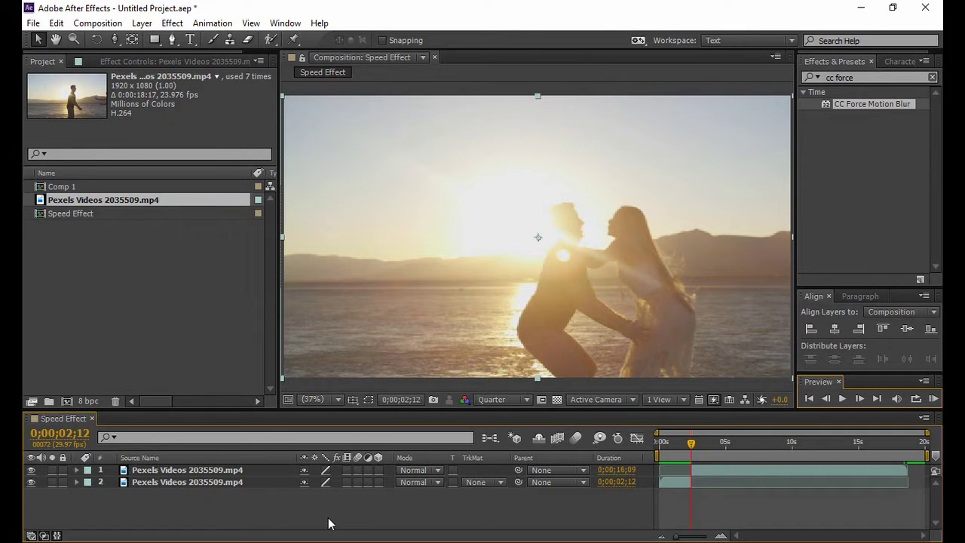
click(670, 481)
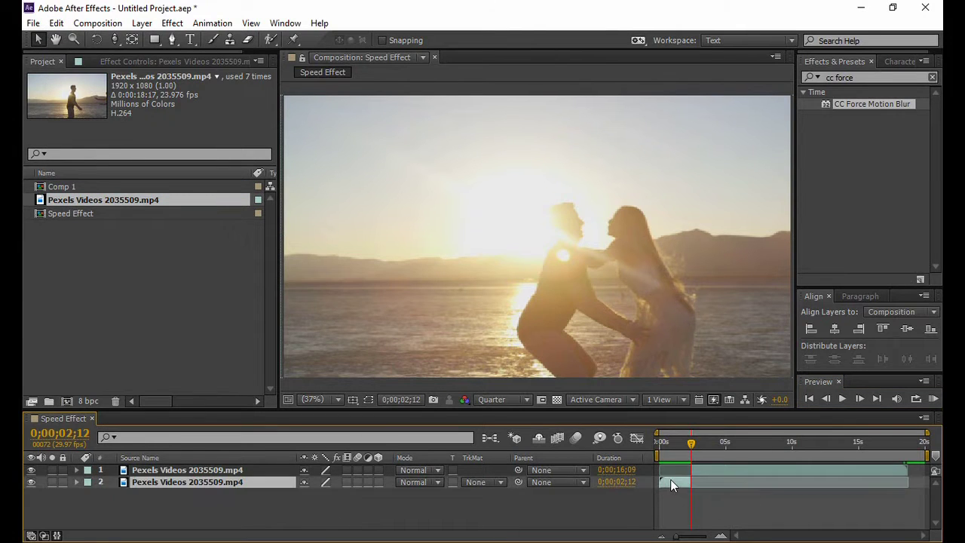
right_click(210, 488)
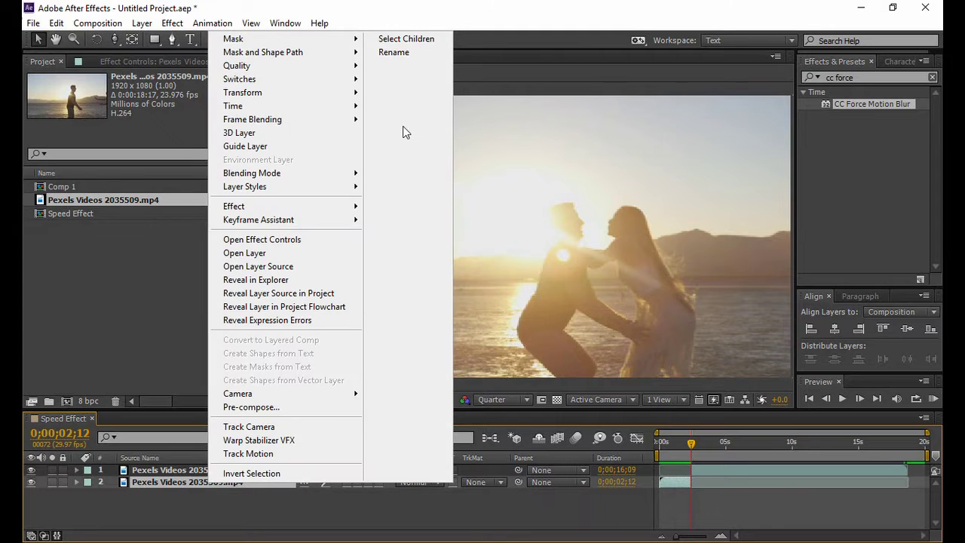
click(392, 53)
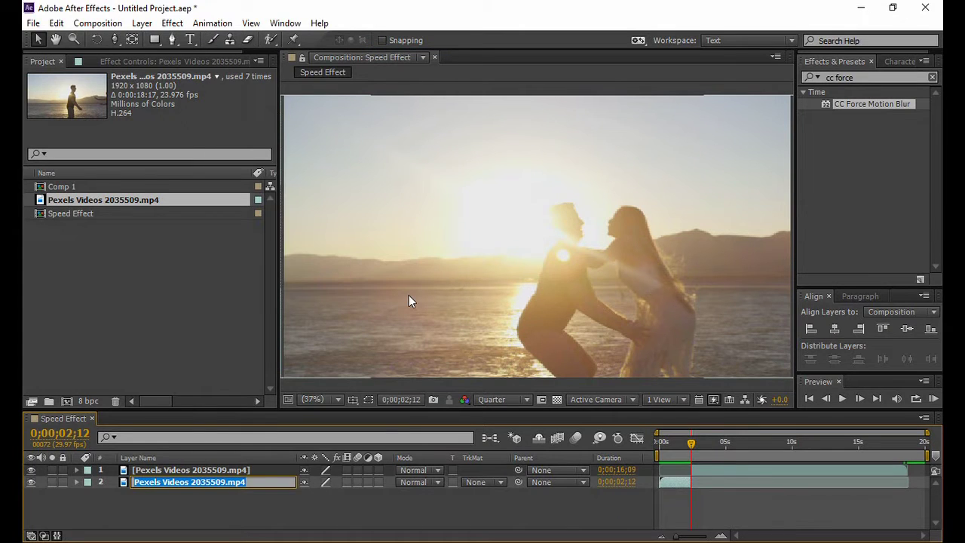
text(Speed)
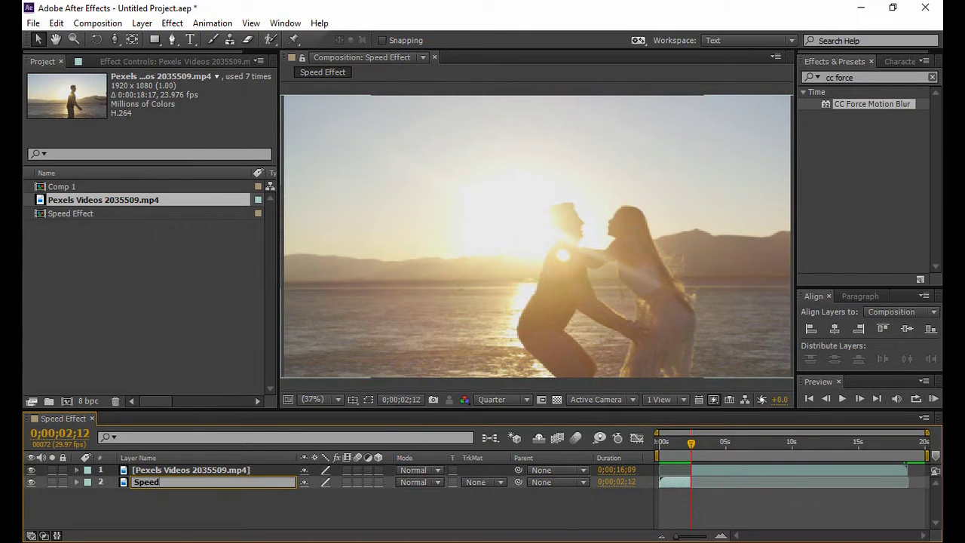
text(1)
click(402, 502)
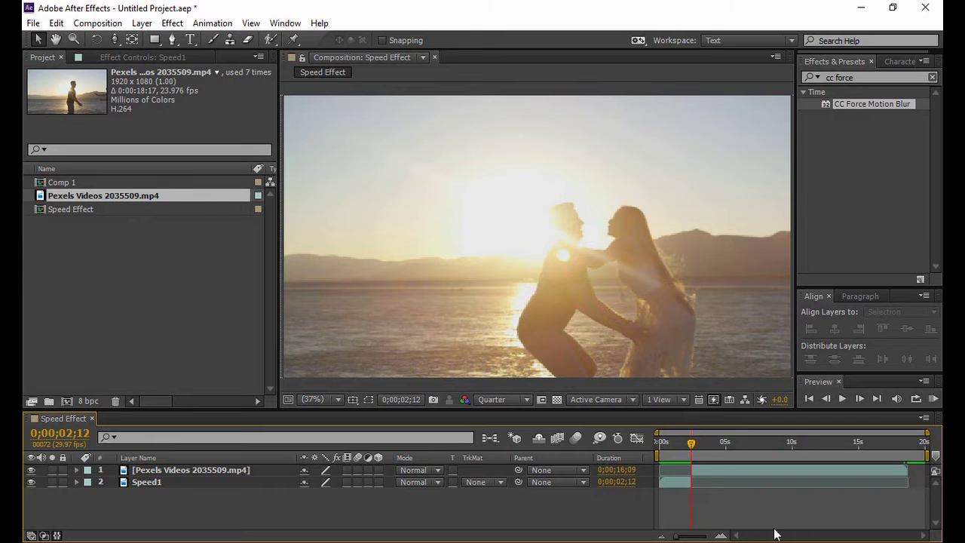
Step: Preview the composition, stopping at 0;00;05;03 with the remaining video layer selected
click(842, 398)
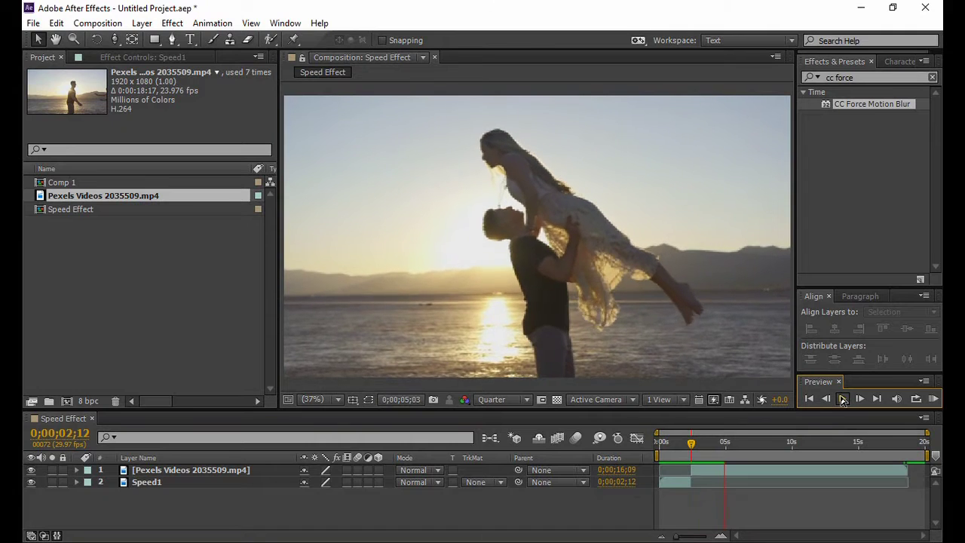
click(726, 442)
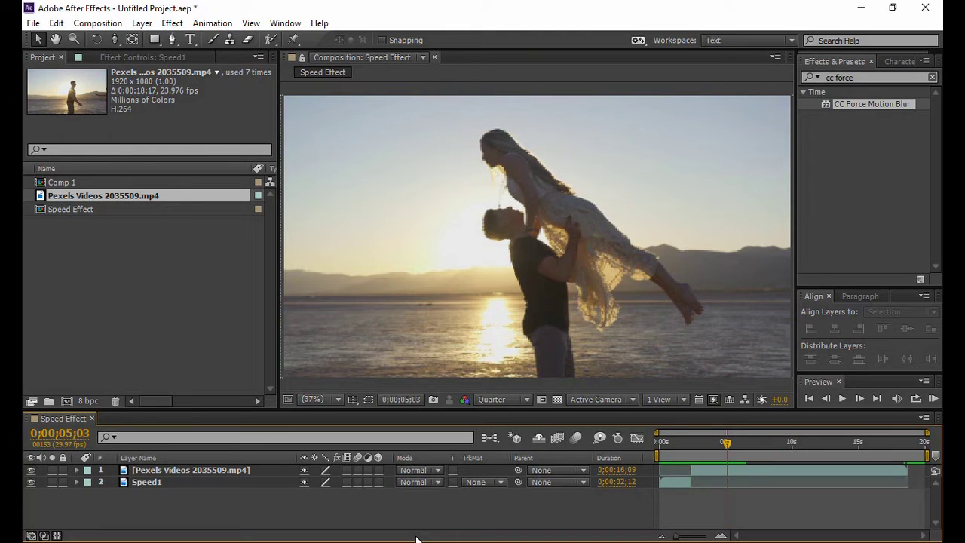
click(258, 470)
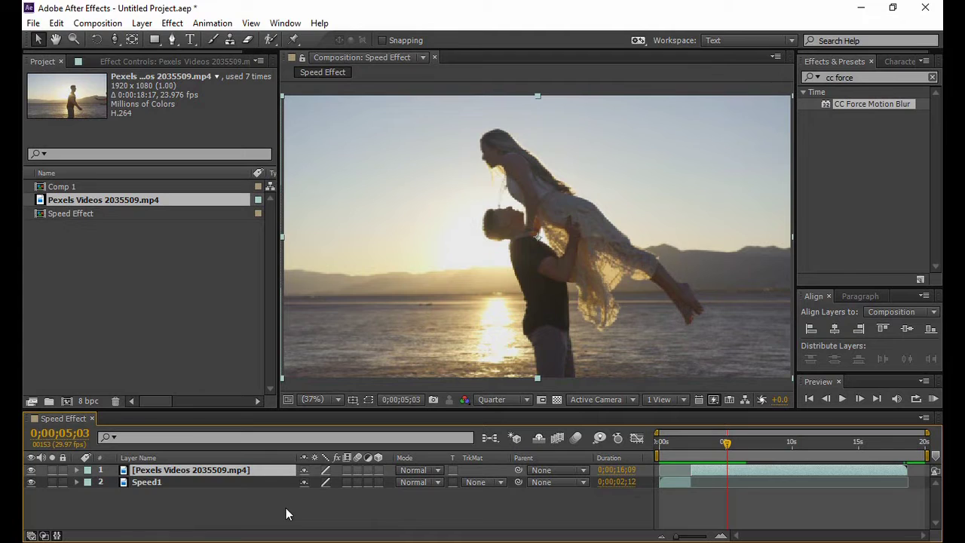
Step: Split the clip at 0;00;05;03, name the piece Smooth1, and preview to 0;00;09;05
key(ctrl+shift+d)
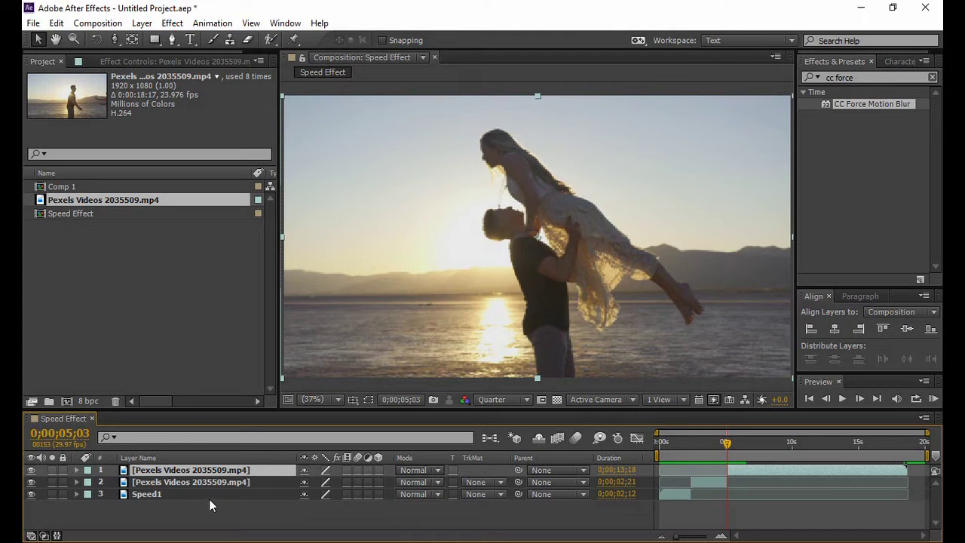
right_click(224, 485)
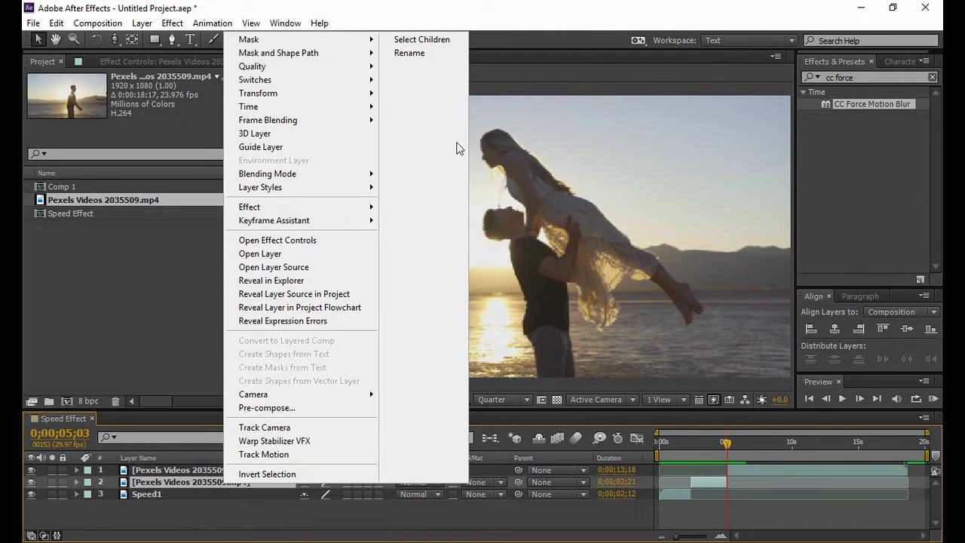
click(411, 53)
text(Sm)
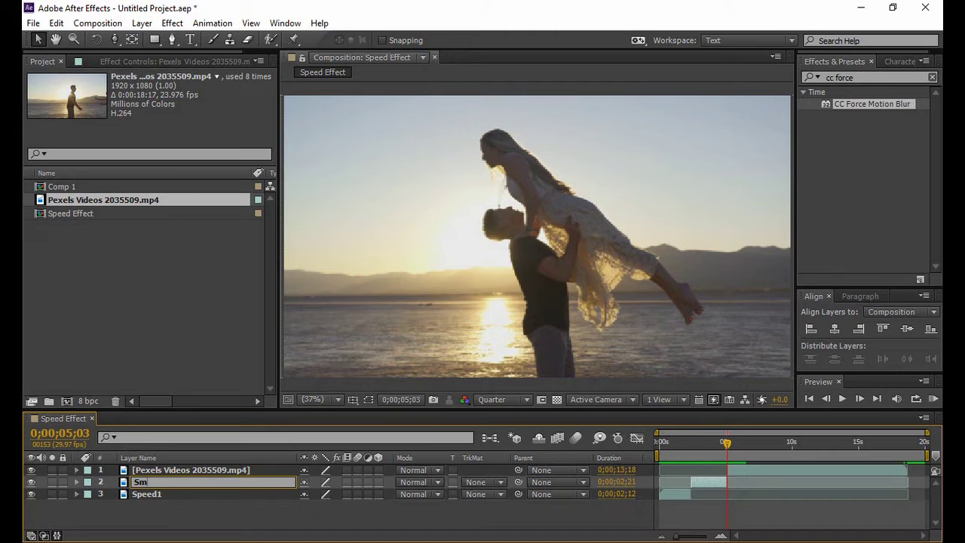
text(ooth1)
click(389, 517)
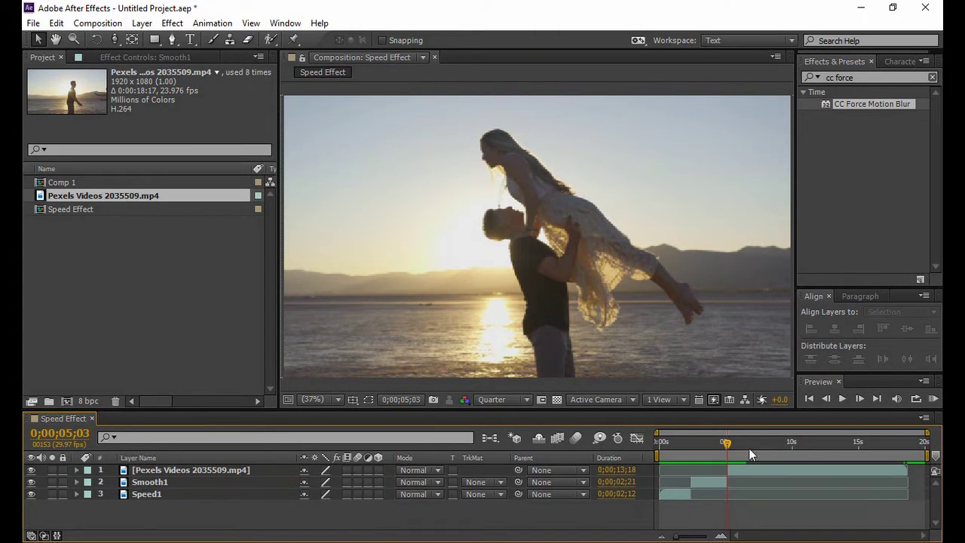
click(842, 398)
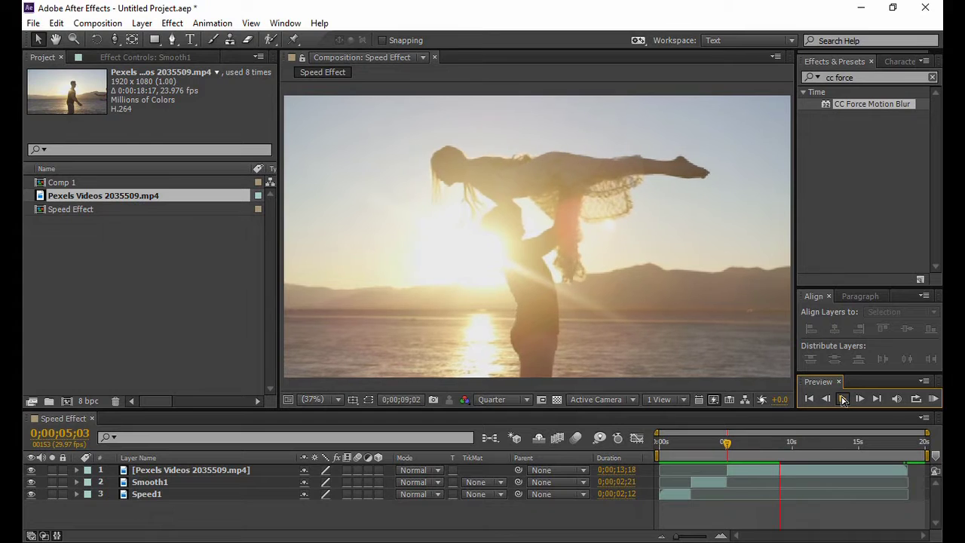
click(842, 399)
Step: Split the remaining Pexels layer at 0;00;09;05, name the piece Speed2, and preview
click(172, 471)
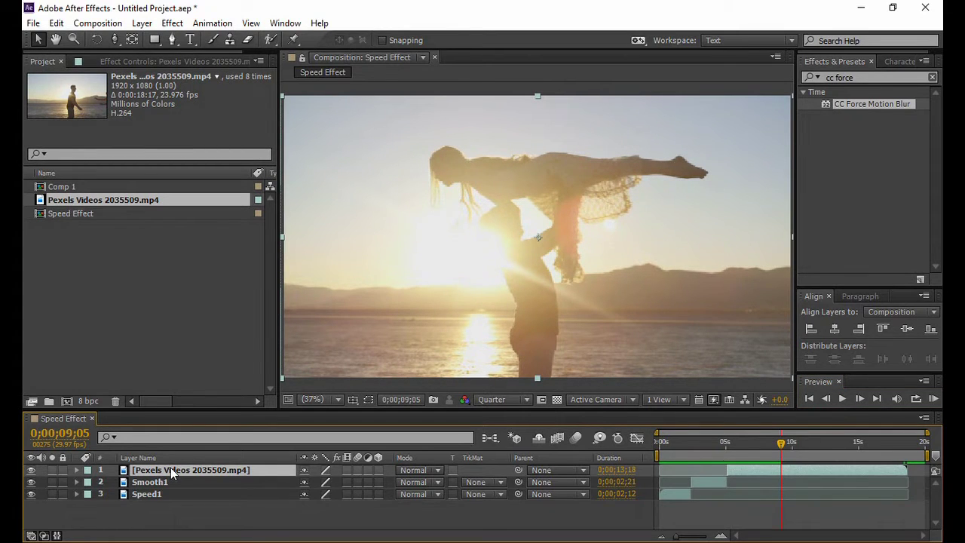
key(ctrl+shift+d)
click(160, 483)
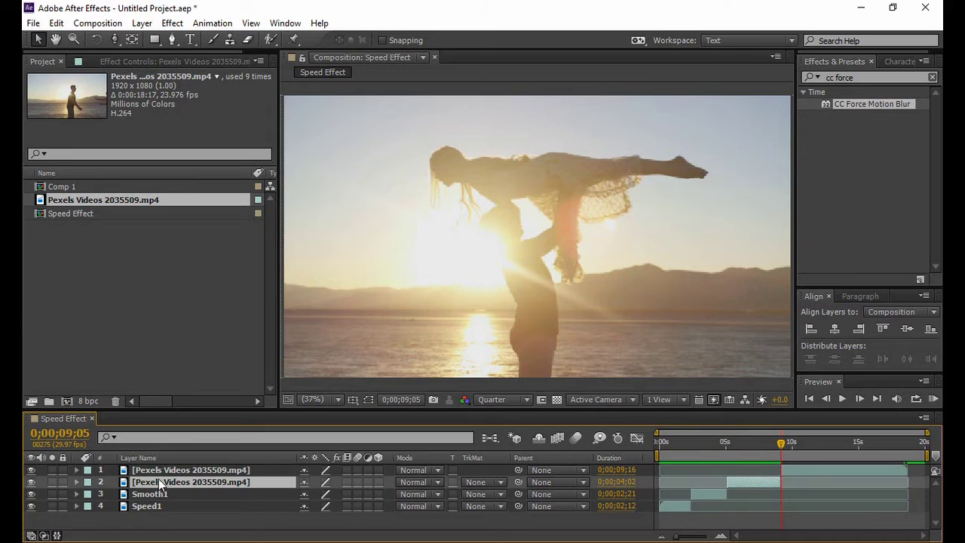
right_click(160, 483)
click(352, 46)
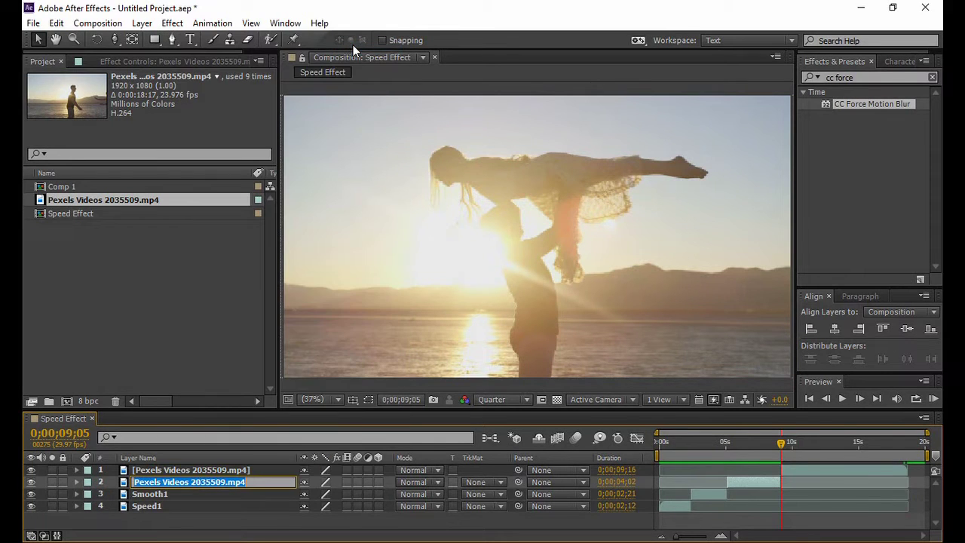
text(Speed)
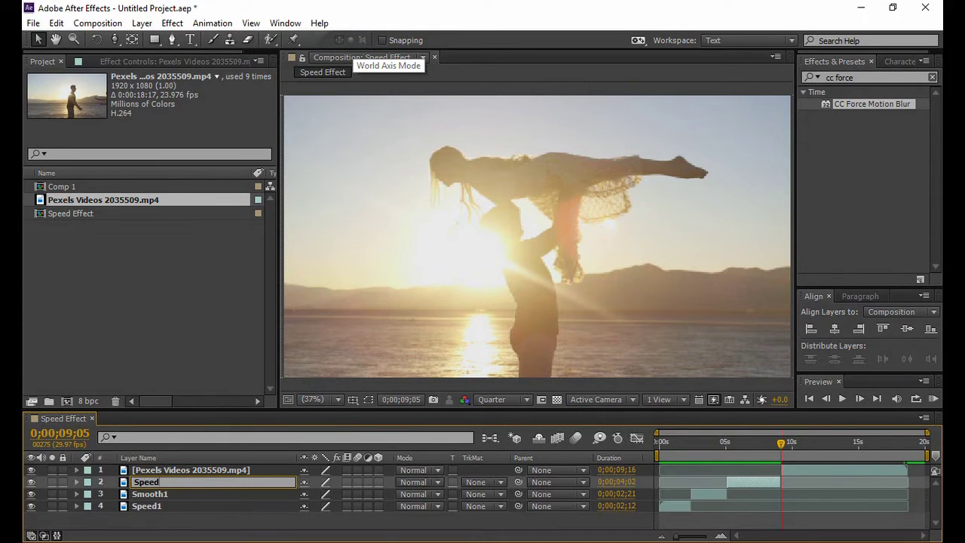
text(2)
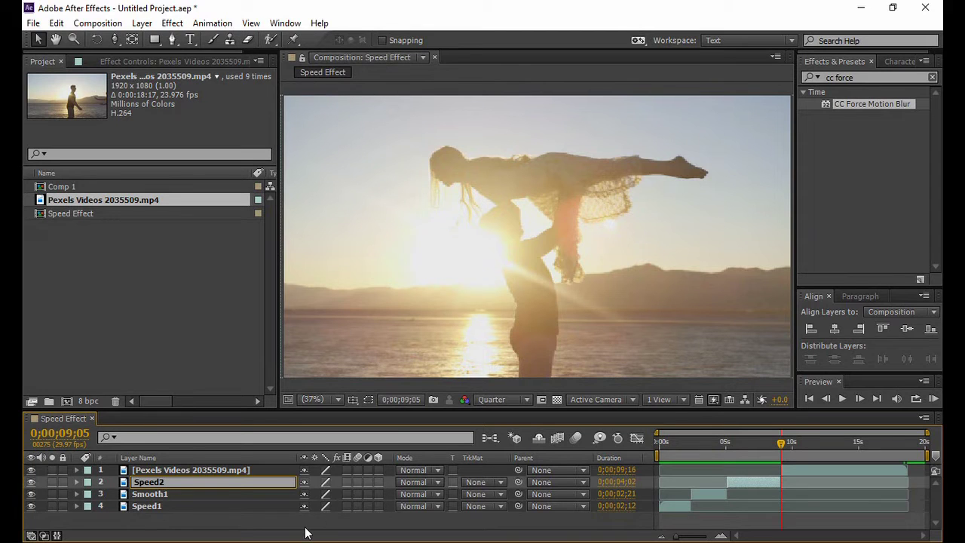
key(Return)
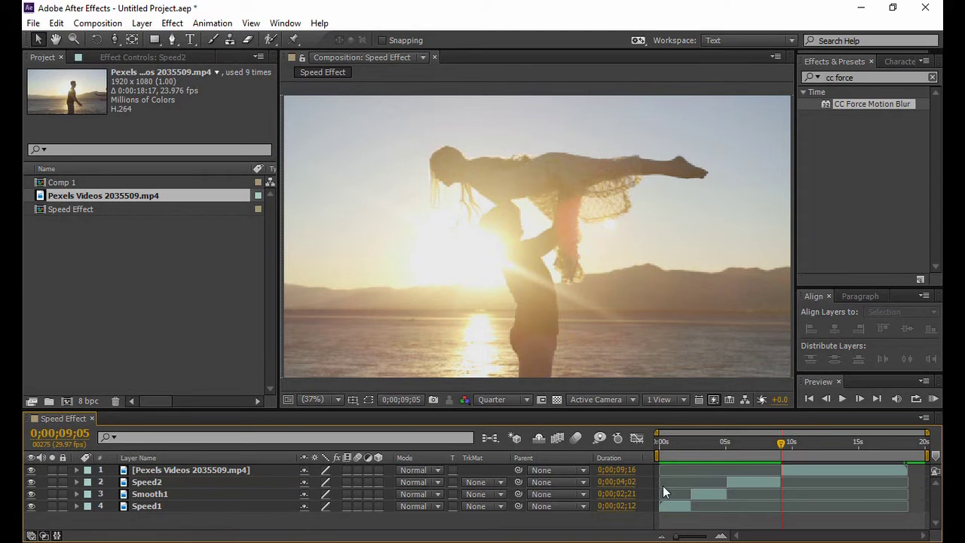
click(843, 399)
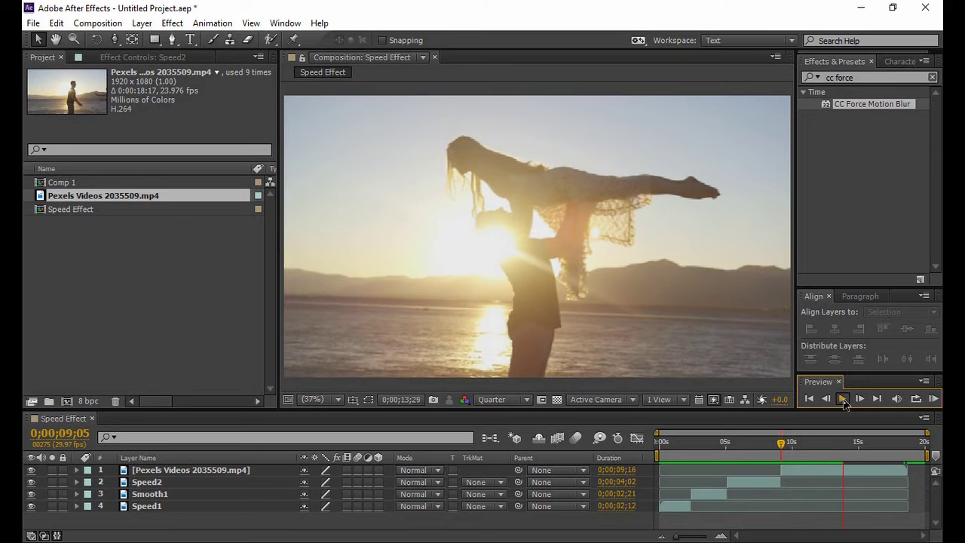
click(842, 399)
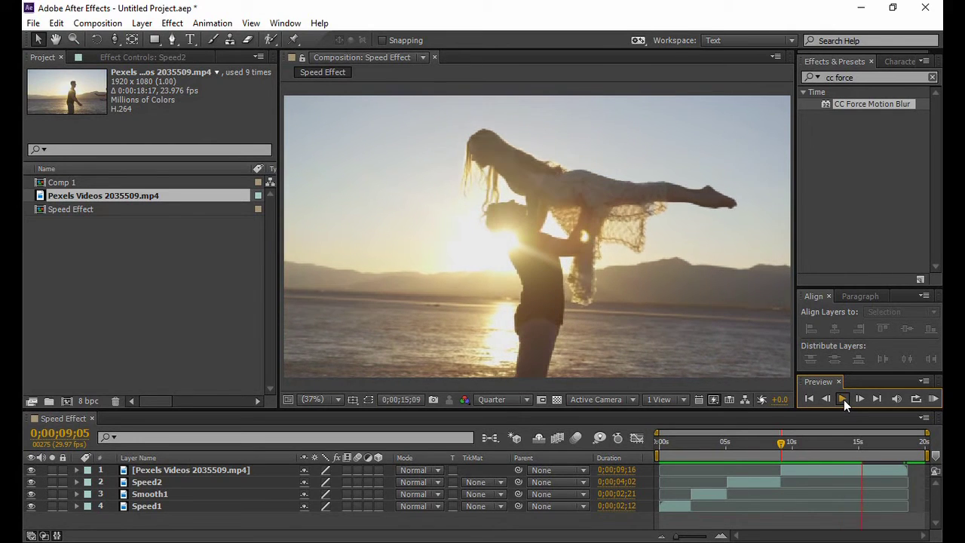
Step: Split the top Pexels layer at 0;00;15;02 and name the earlier piece Smooth2
drag(870, 454, 859, 451)
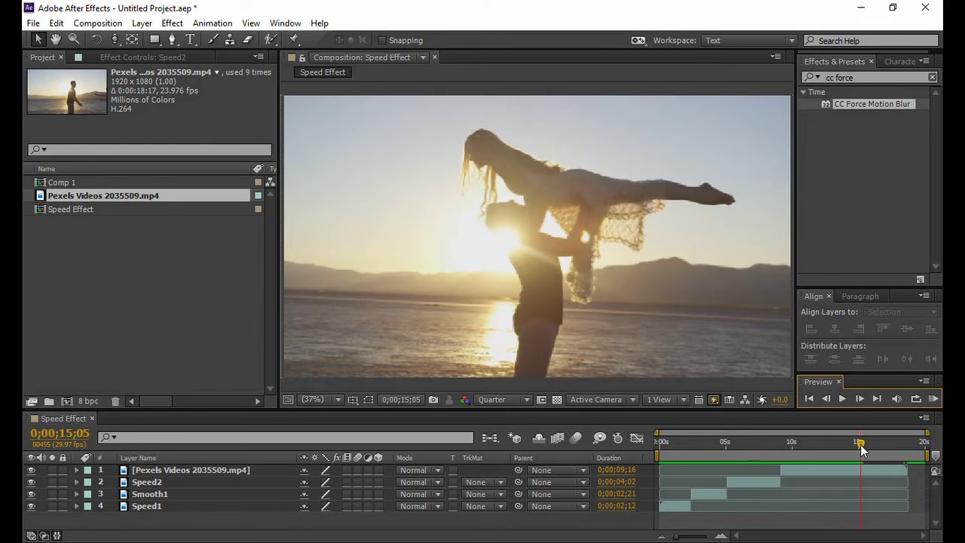
click(221, 472)
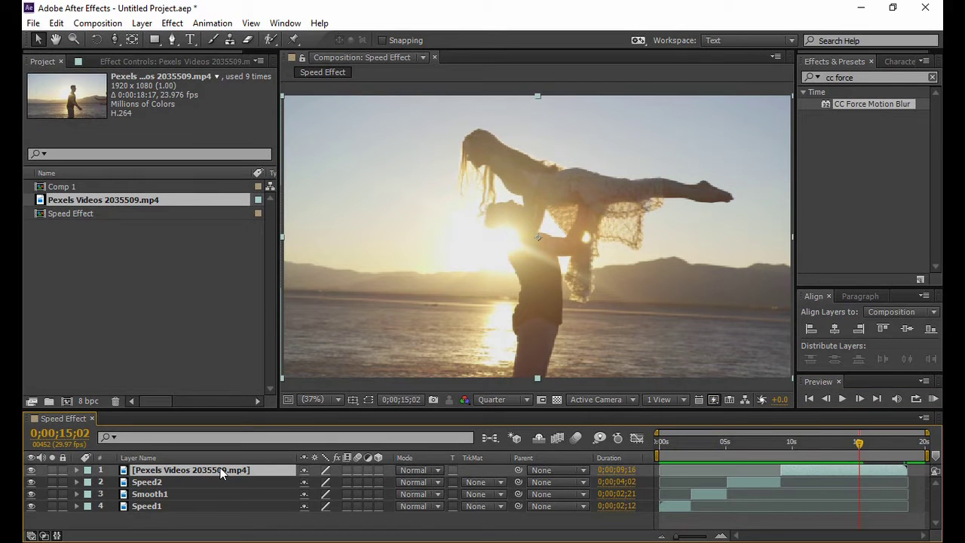
key(ctrl+shift+d)
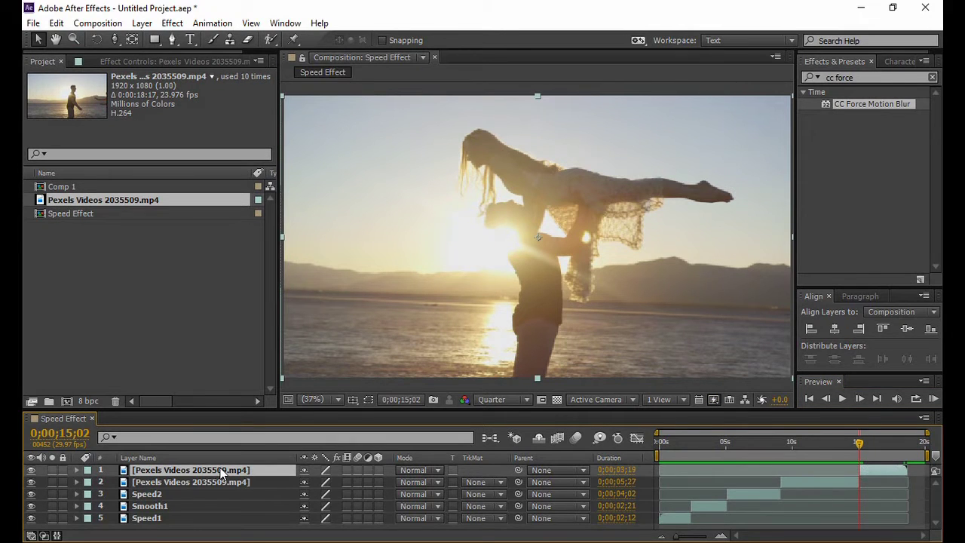
click(198, 483)
right_click(197, 483)
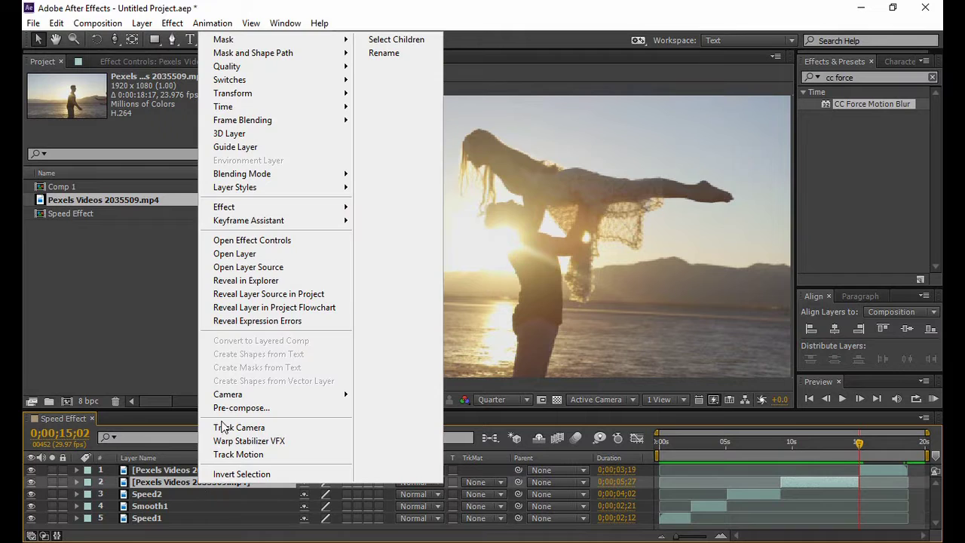
click(394, 56)
text(S)
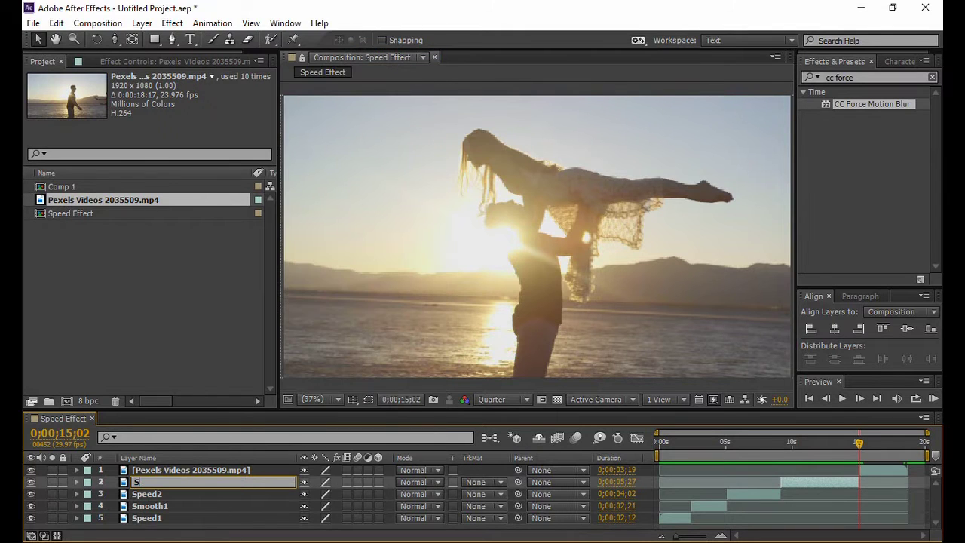
text(mooth2)
key(Return)
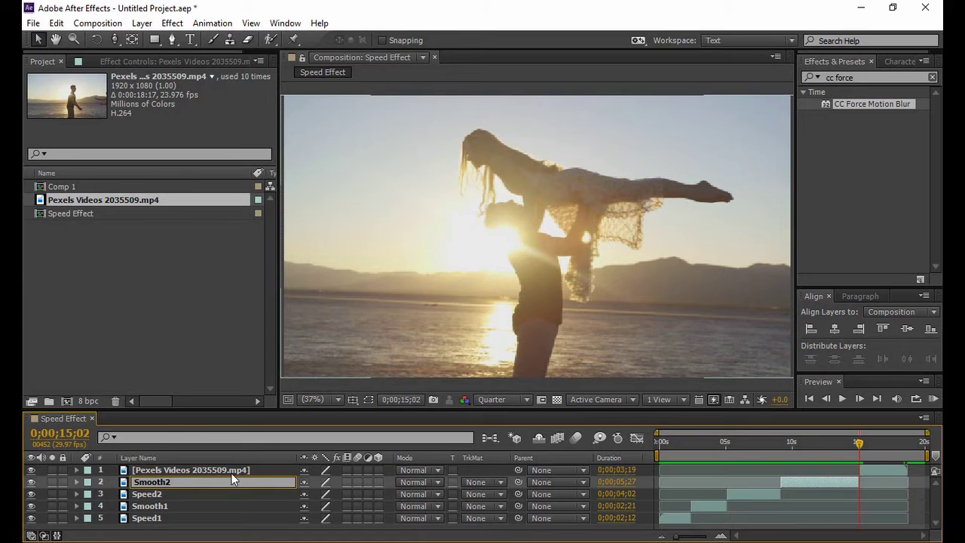
Step: Preview the composition and rename the final piece Speed3
click(231, 474)
click(839, 399)
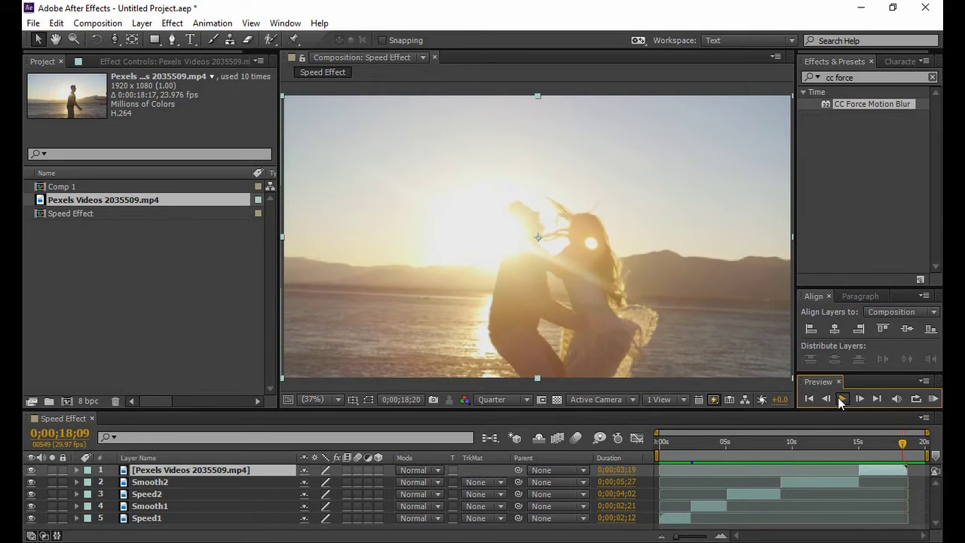
right_click(249, 470)
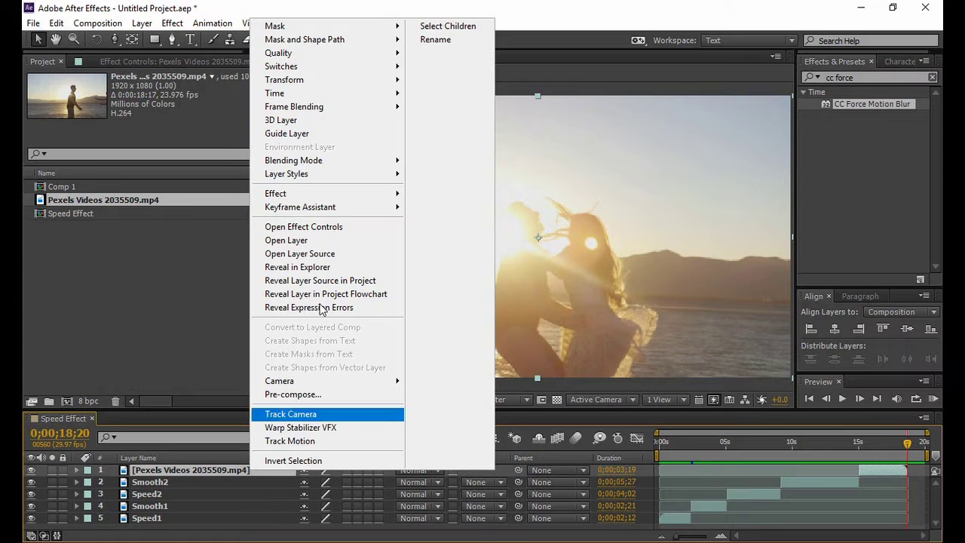
click(434, 43)
text(S)
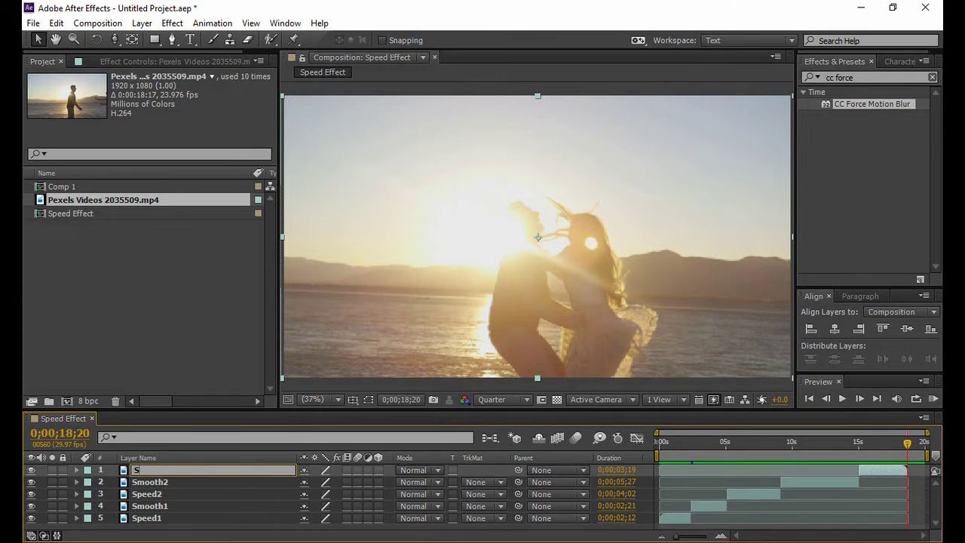
text(peed3)
drag(223, 411, 240, 381)
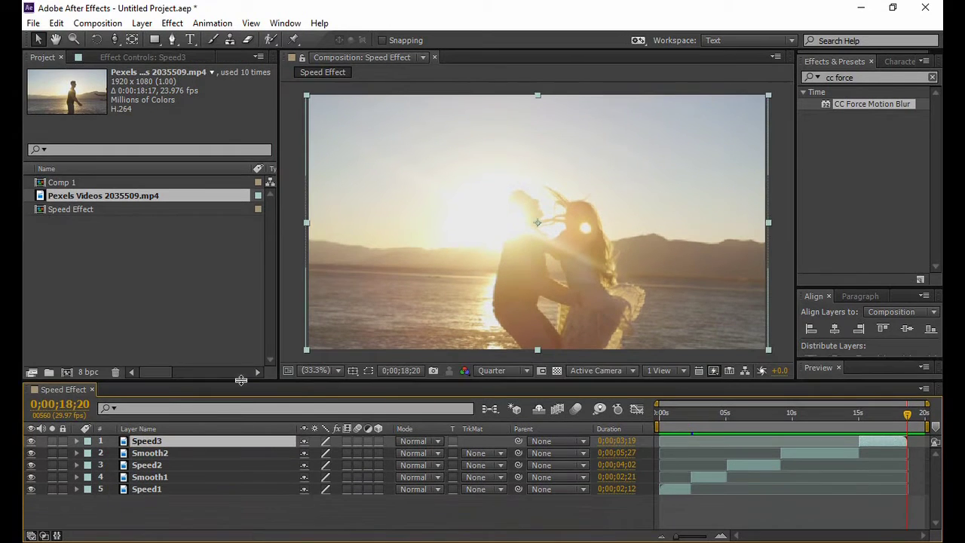
Step: Select Speed1, then Ctrl-add Speed3 and Speed2 in the timeline
click(260, 514)
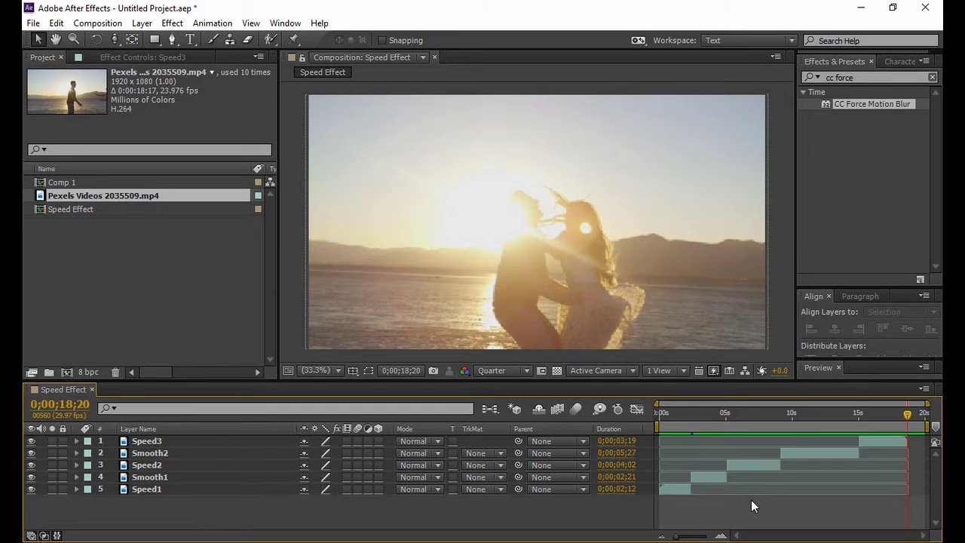
click(678, 491)
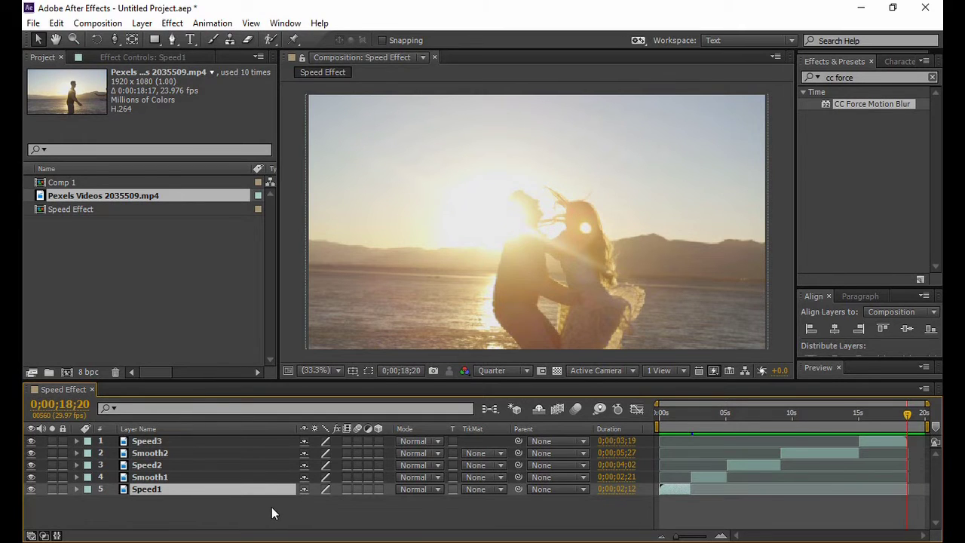
ctrl+click(178, 464)
ctrl+click(151, 441)
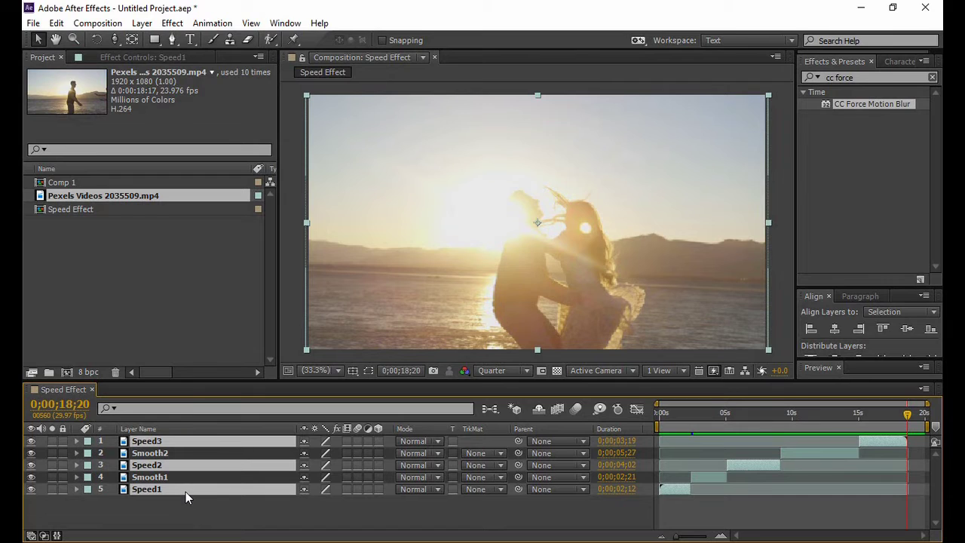
Step: Apply a Time Stretch factor of 20 to the Speed1, Speed2 and Speed3 layers
right_click(186, 491)
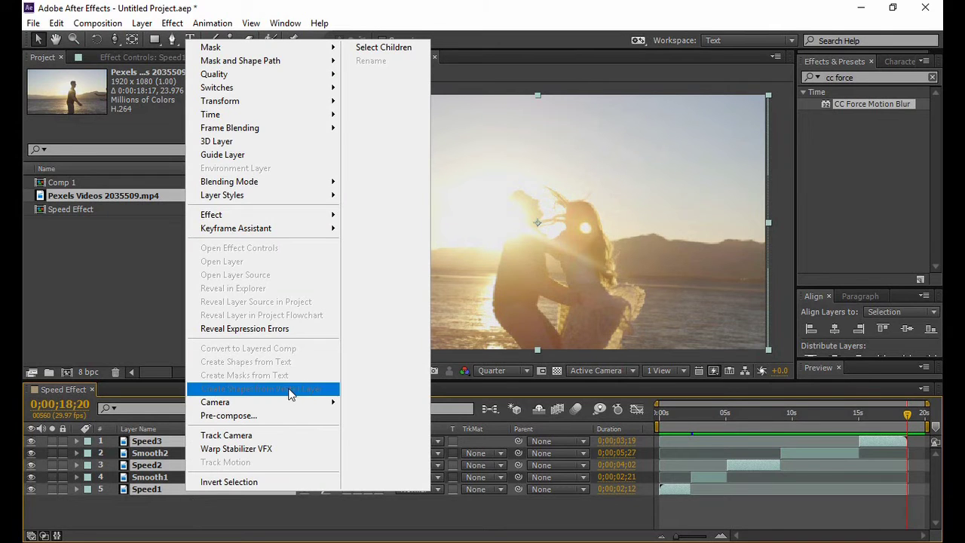
mouse_move(311, 117)
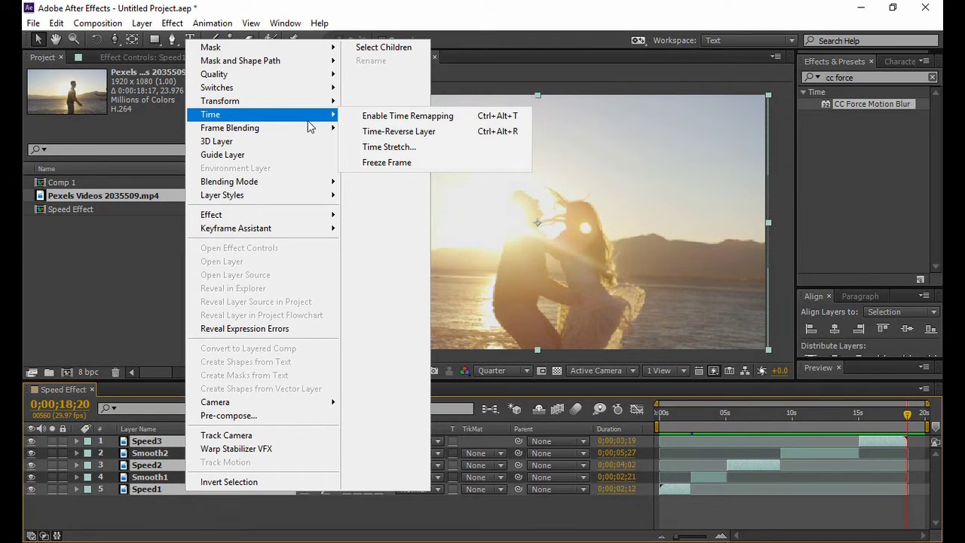
click(385, 150)
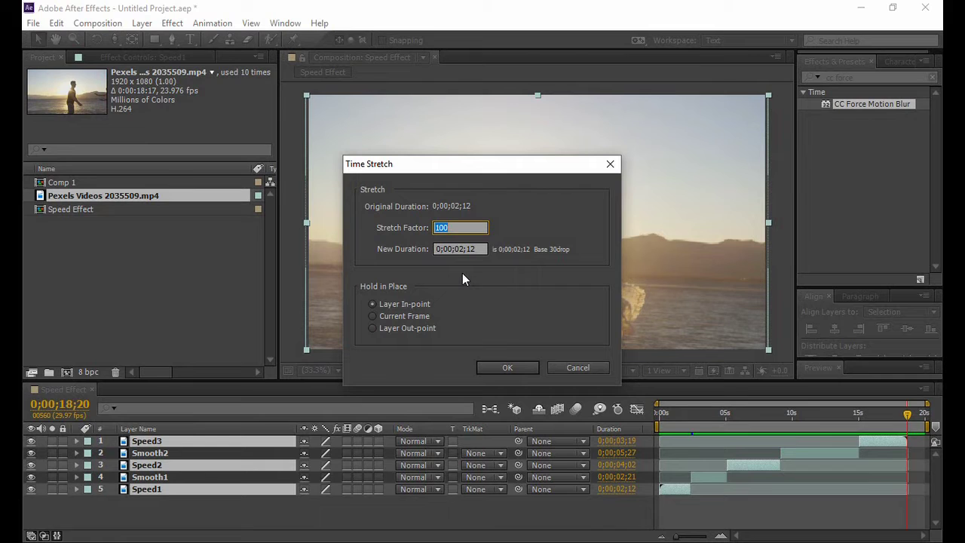
text(20)
key(Return)
key(Home)
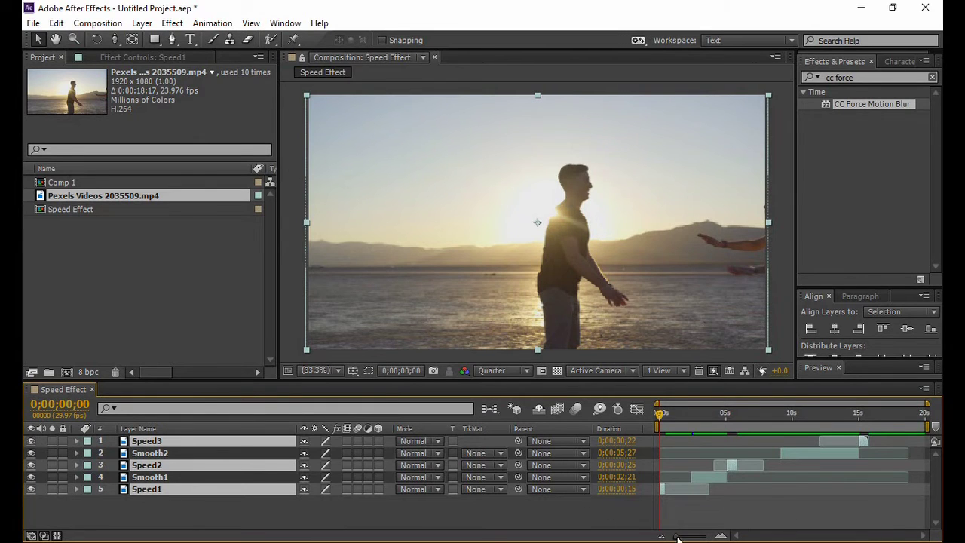
Step: Zoom the timeline and slide Smooth1 and Speed2 left so each follows the layer before it
drag(677, 536, 697, 538)
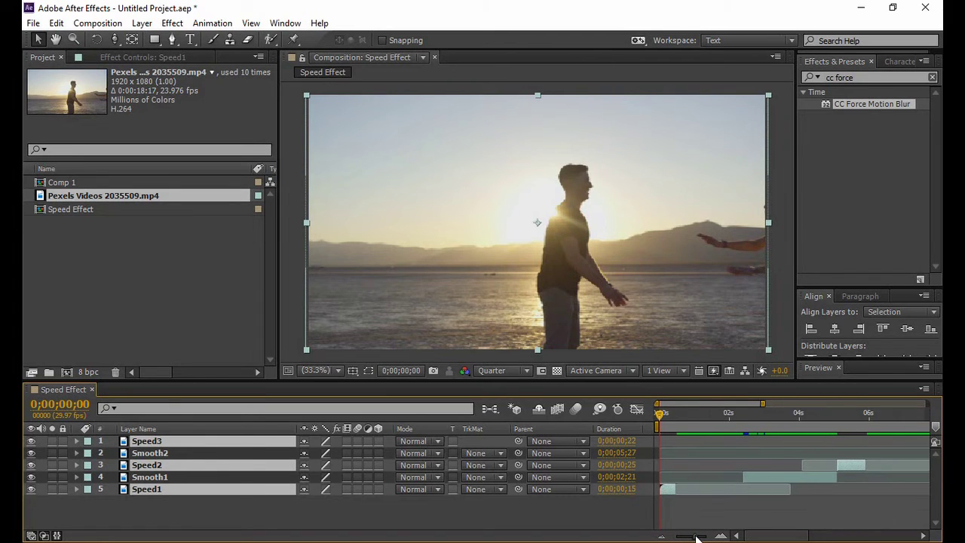
drag(758, 476, 691, 483)
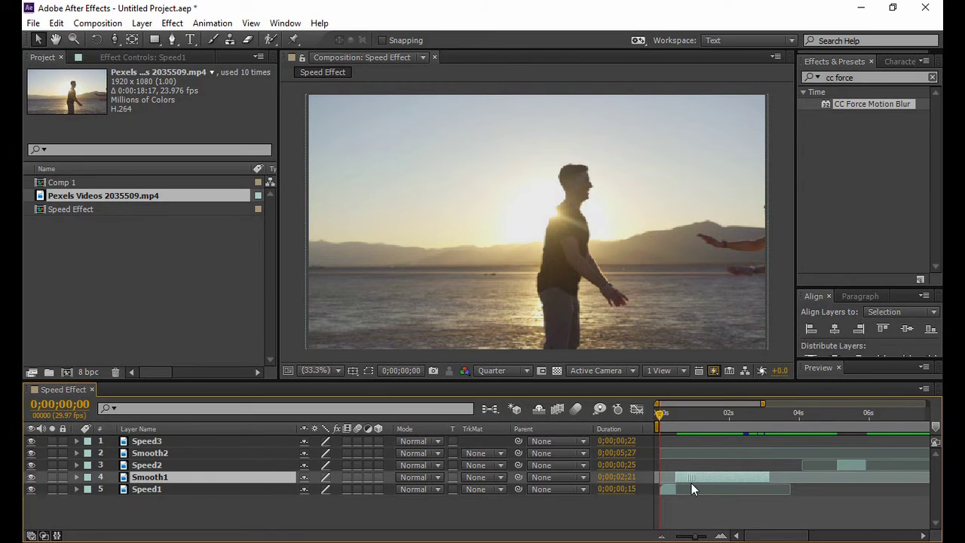
drag(690, 483, 690, 483)
drag(855, 466, 786, 483)
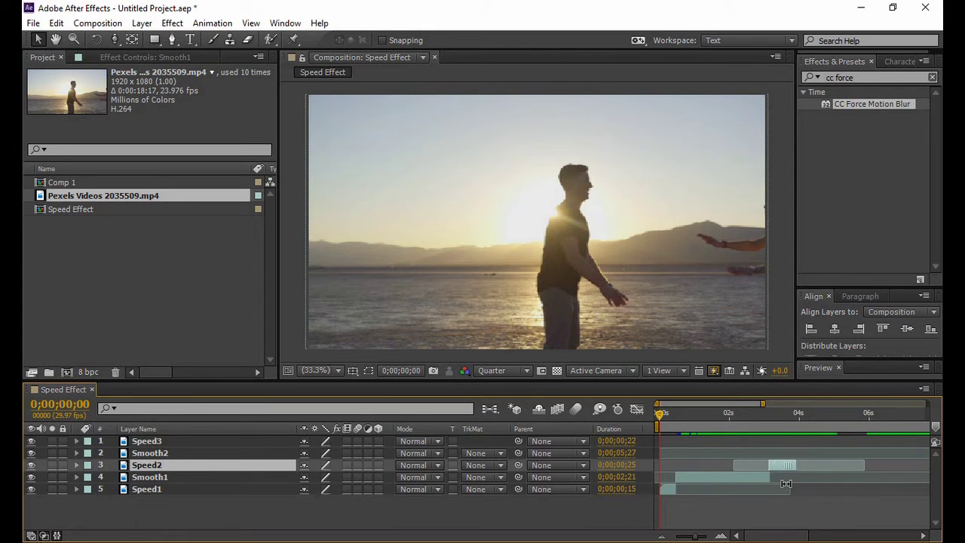
Step: Slide Smooth2 and Speed3 left to close the remaining gaps, deselect all, and expand the Preview panel
drag(695, 537, 686, 537)
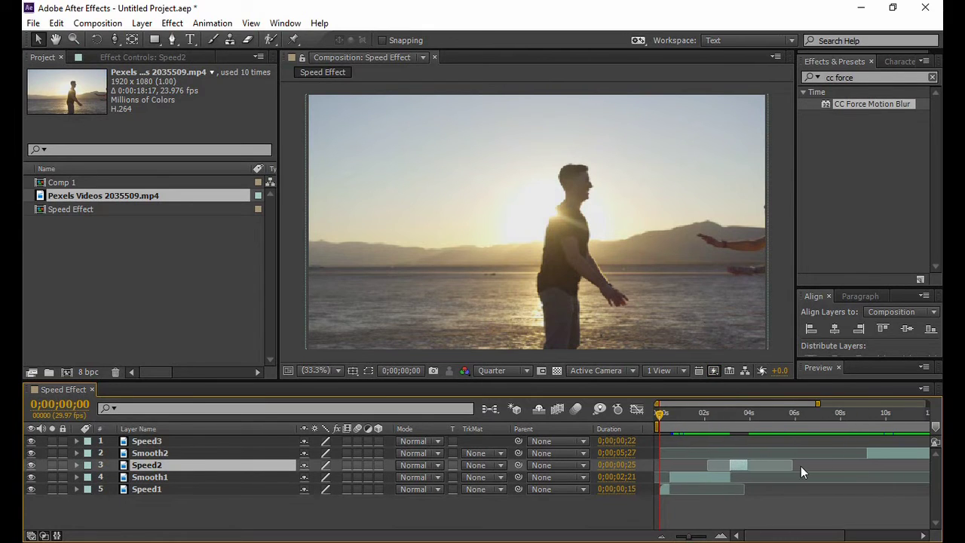
drag(876, 453, 757, 463)
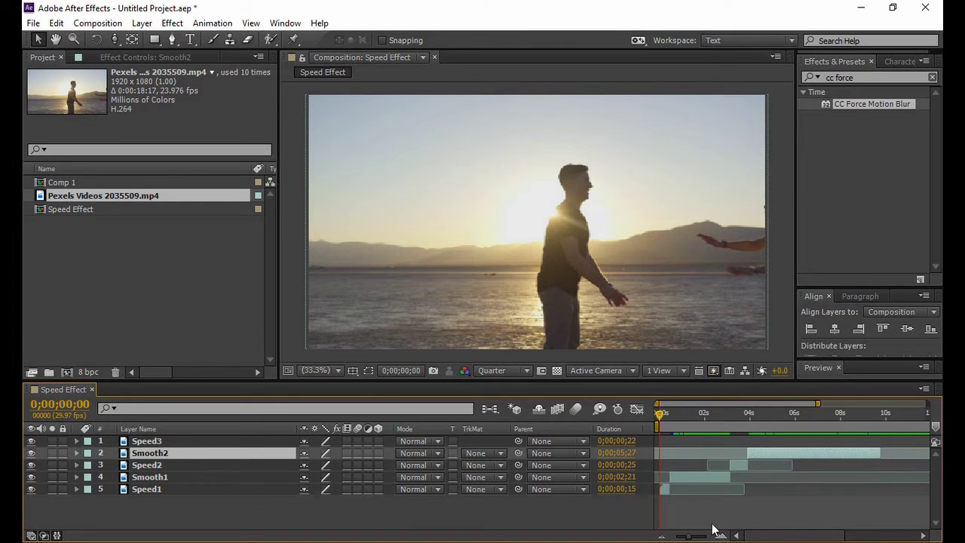
drag(691, 537, 681, 538)
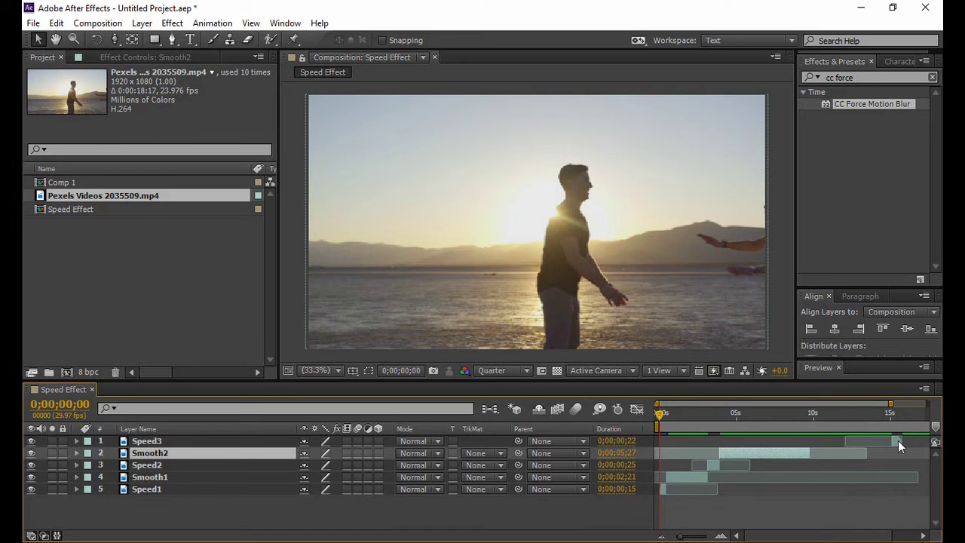
drag(898, 440, 816, 458)
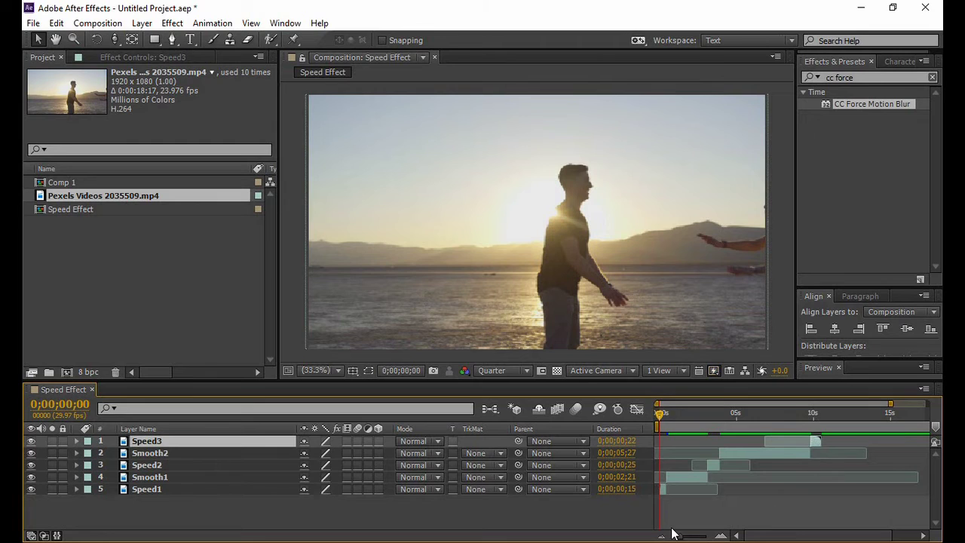
click(602, 528)
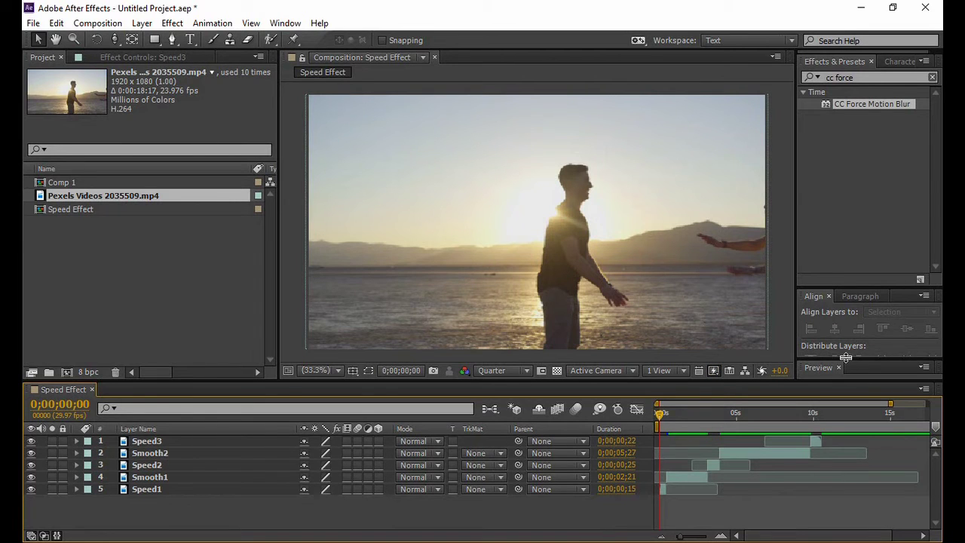
drag(846, 357, 856, 322)
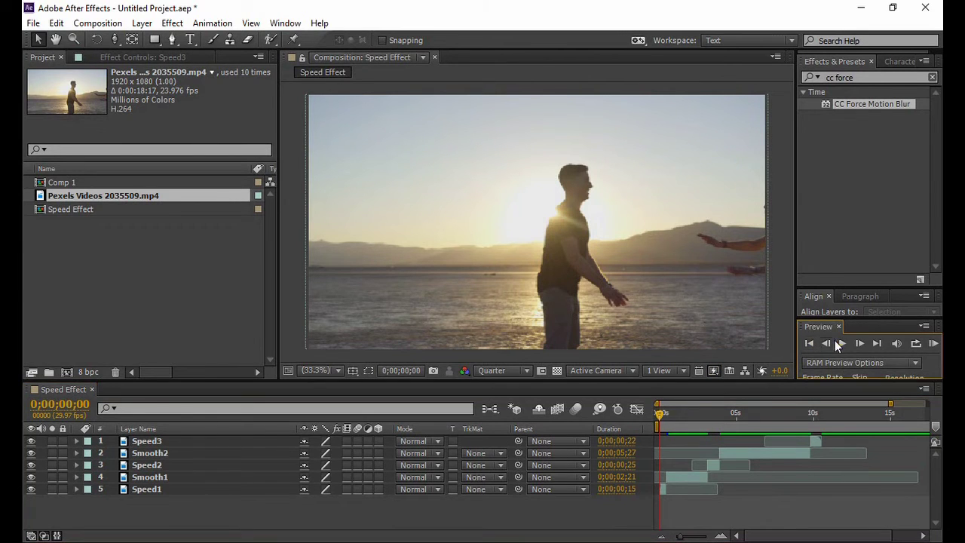
Step: Play the retimed sequence from the start and stop it at 0;00;09;27
click(841, 343)
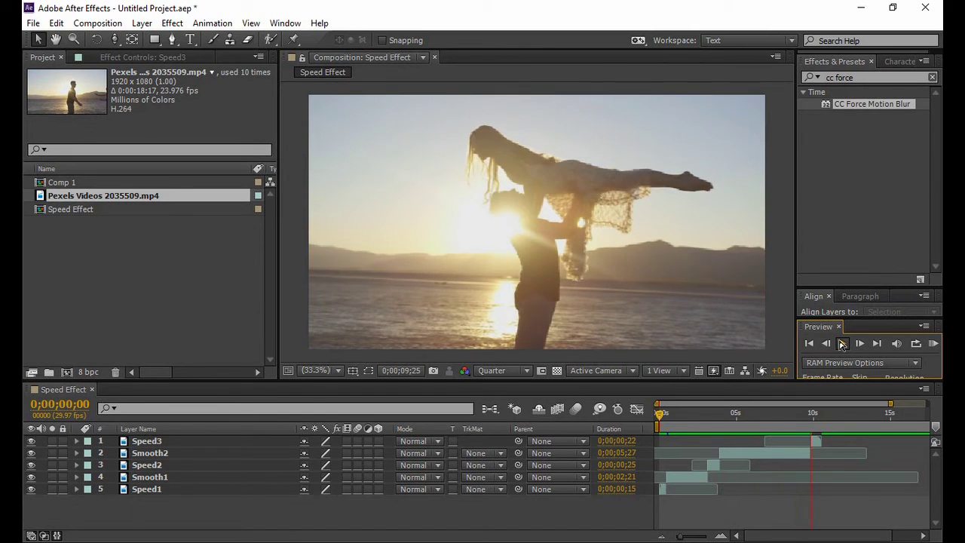
click(841, 342)
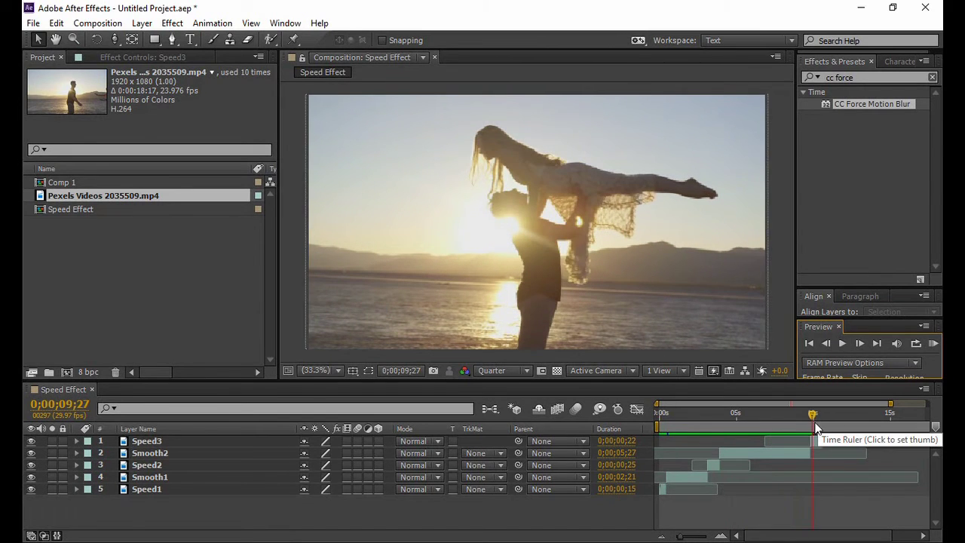
Step: Nudge Speed3 slightly earlier to meet Smooth2, preview it, and park the CTI at 0;00;10;13
drag(681, 535, 709, 537)
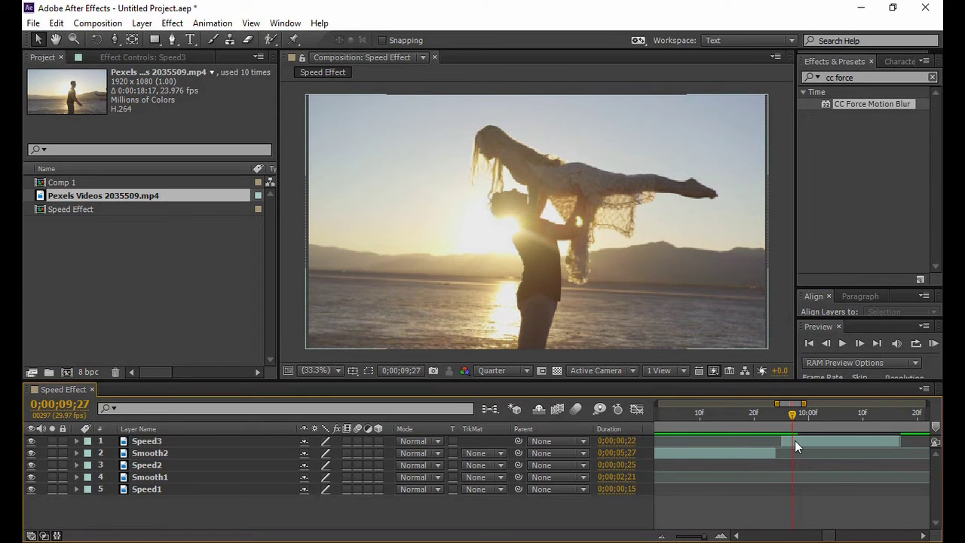
drag(794, 441, 758, 417)
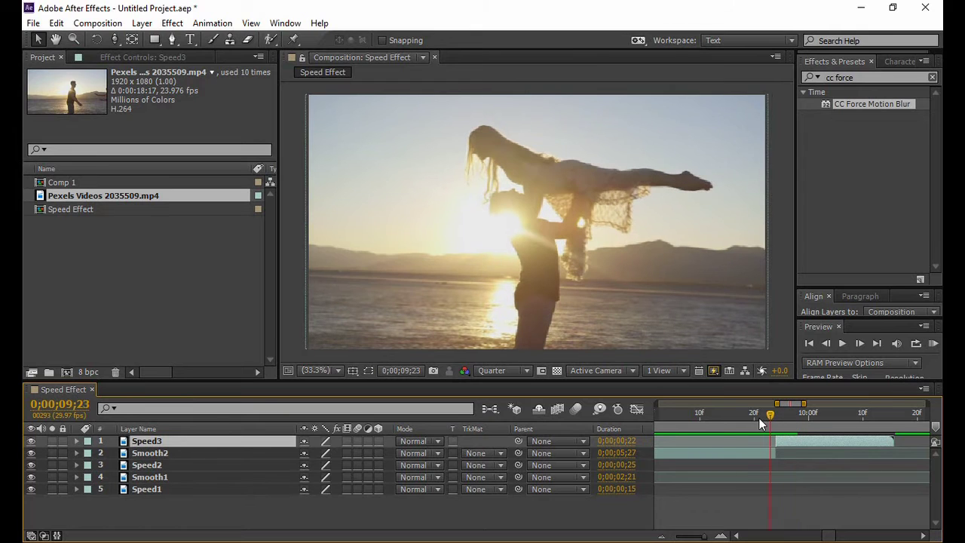
click(844, 342)
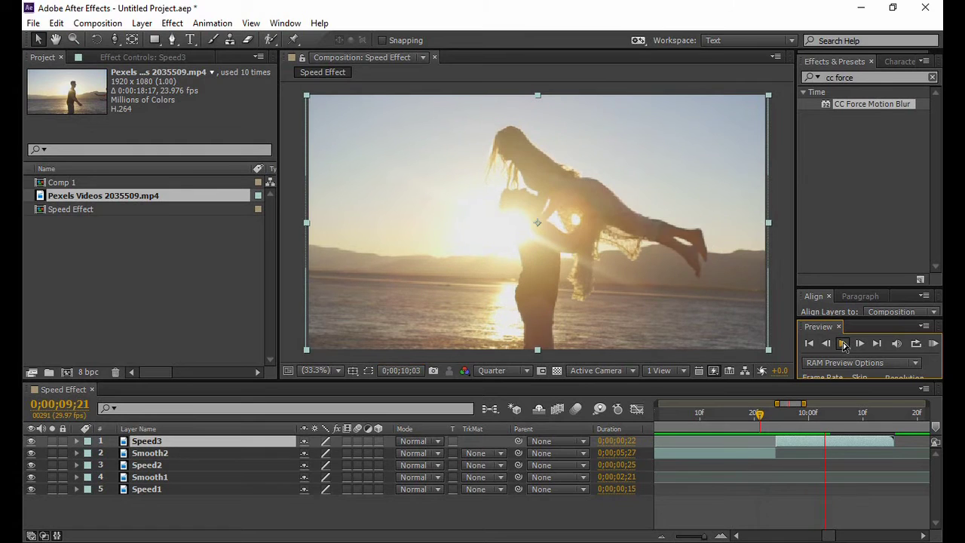
click(844, 343)
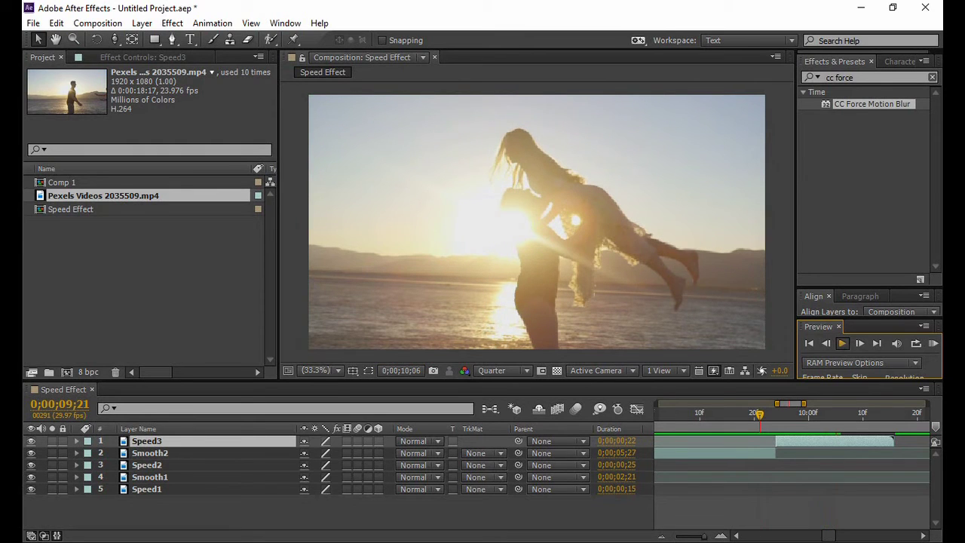
drag(706, 537, 659, 536)
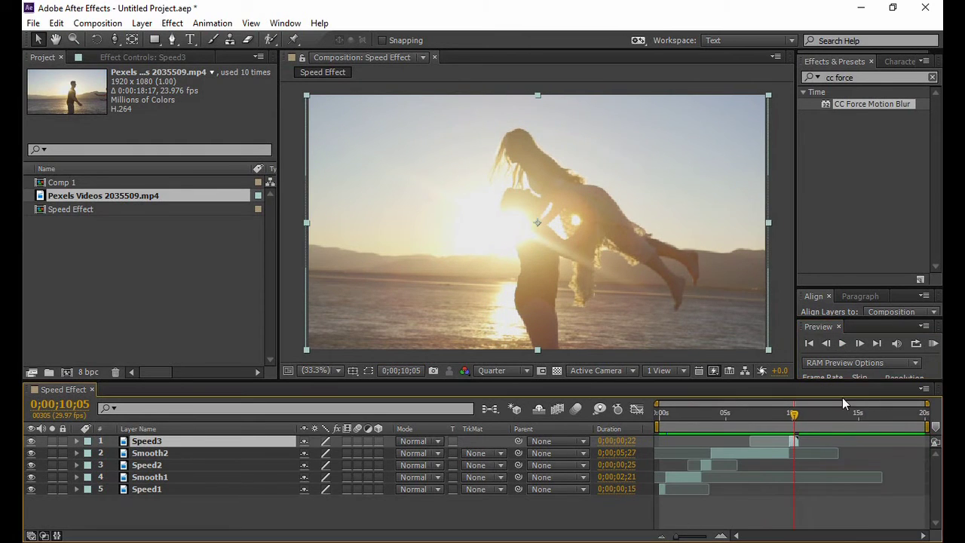
click(802, 413)
drag(802, 414, 797, 414)
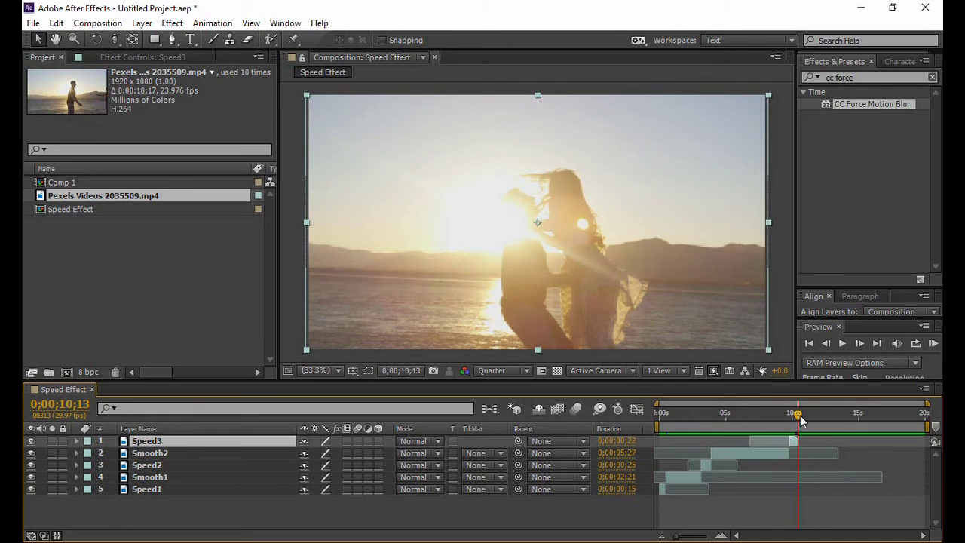
click(856, 346)
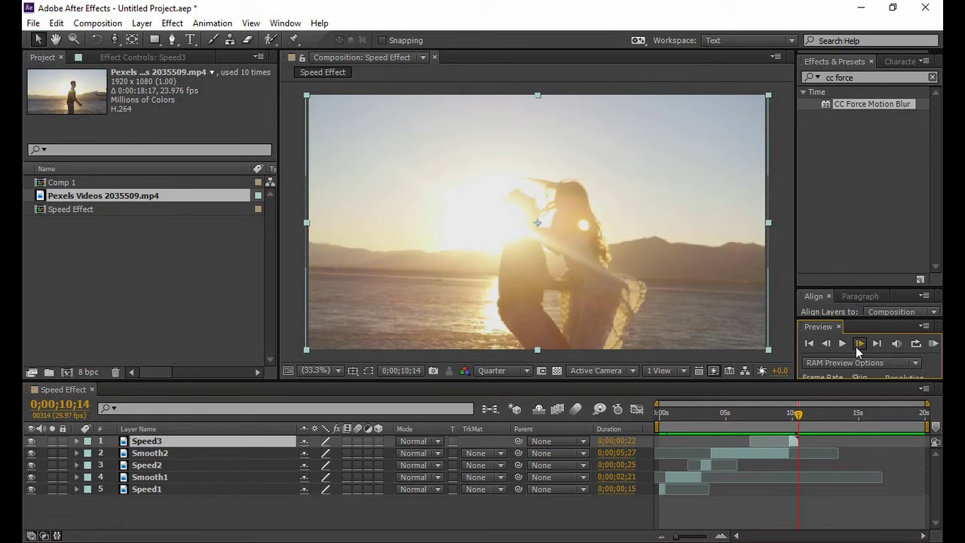
click(856, 346)
click(855, 346)
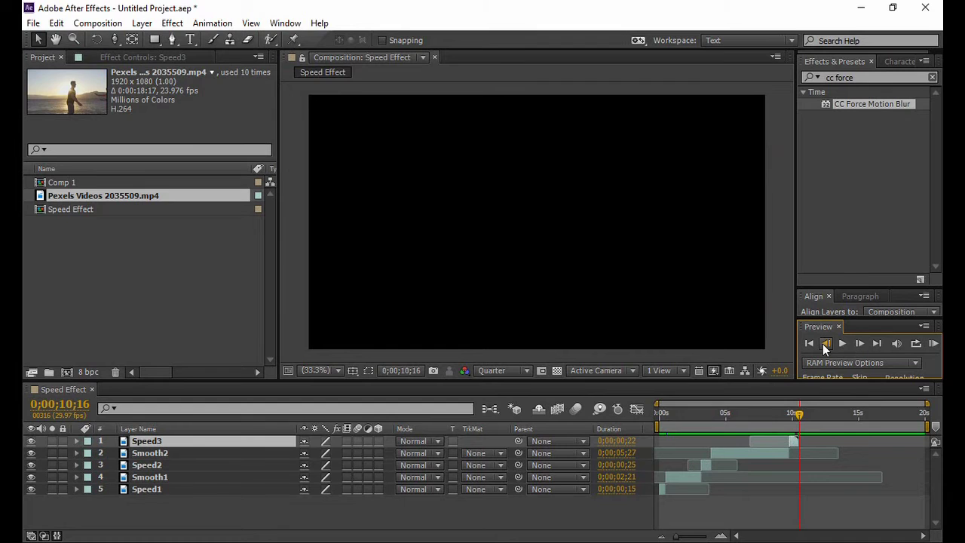
click(825, 346)
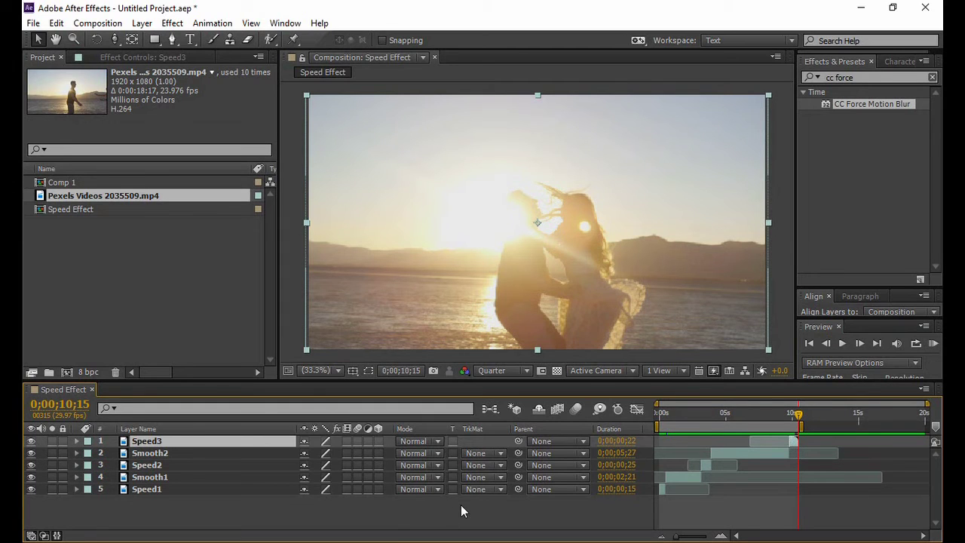
click(394, 514)
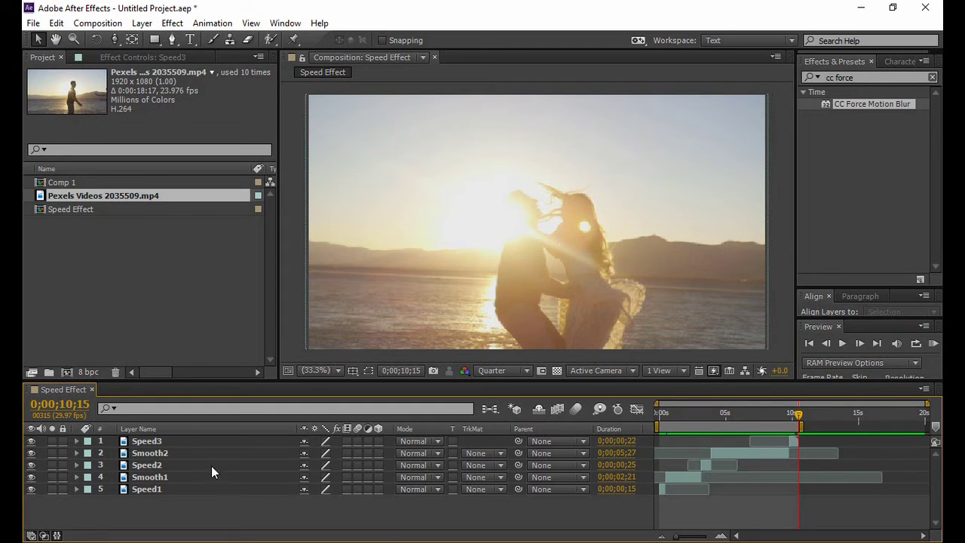
click(153, 491)
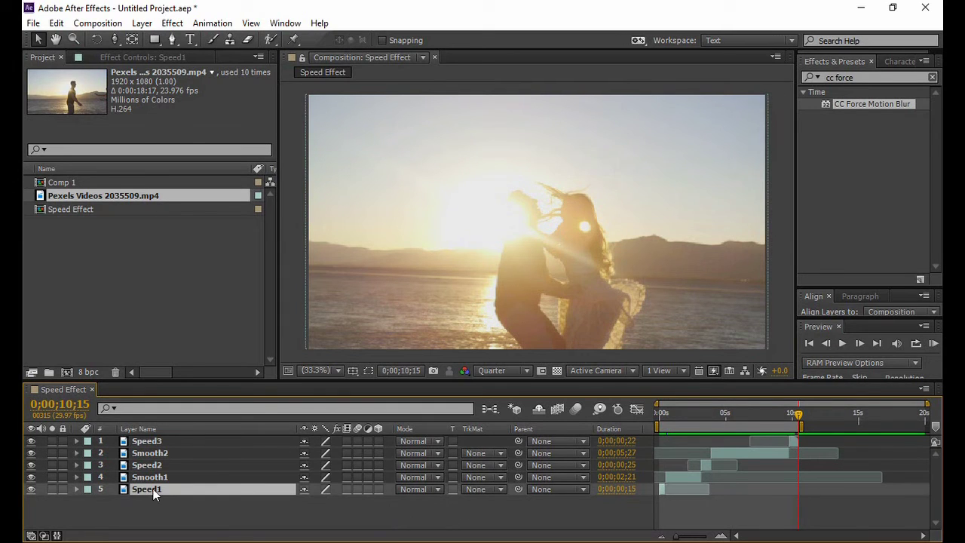
click(808, 342)
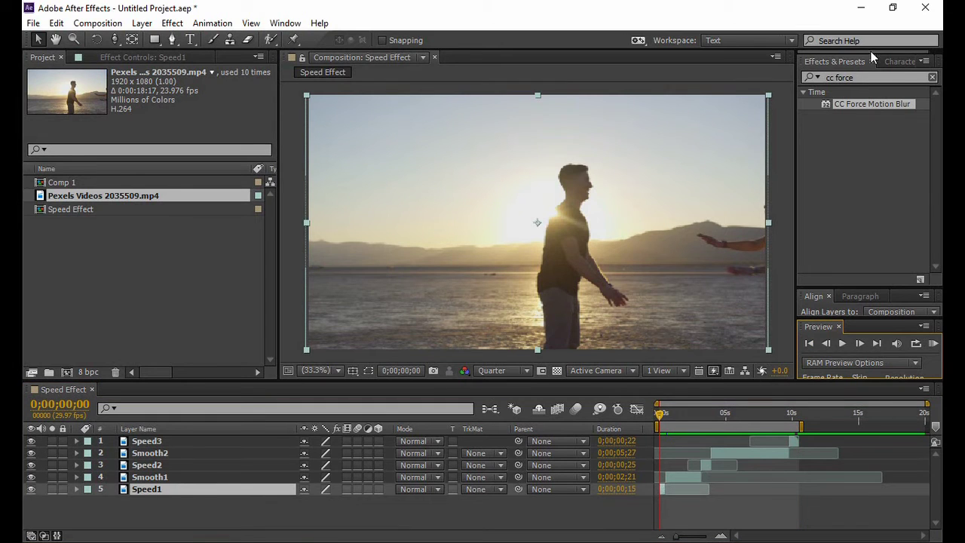
Step: Search 'cc force' in Effects & Presets and apply CC Force Motion Blur to Speed1
click(856, 75)
click(861, 76)
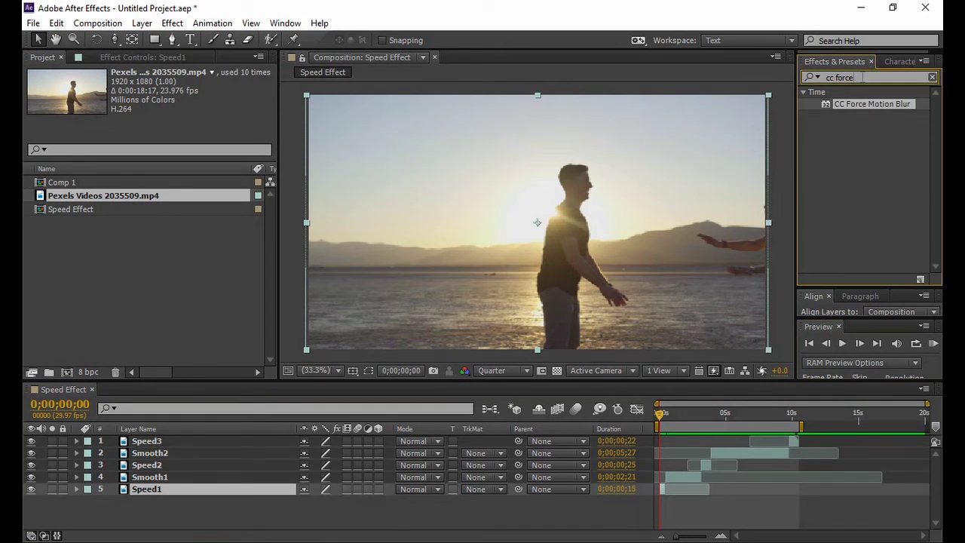
text(cc force)
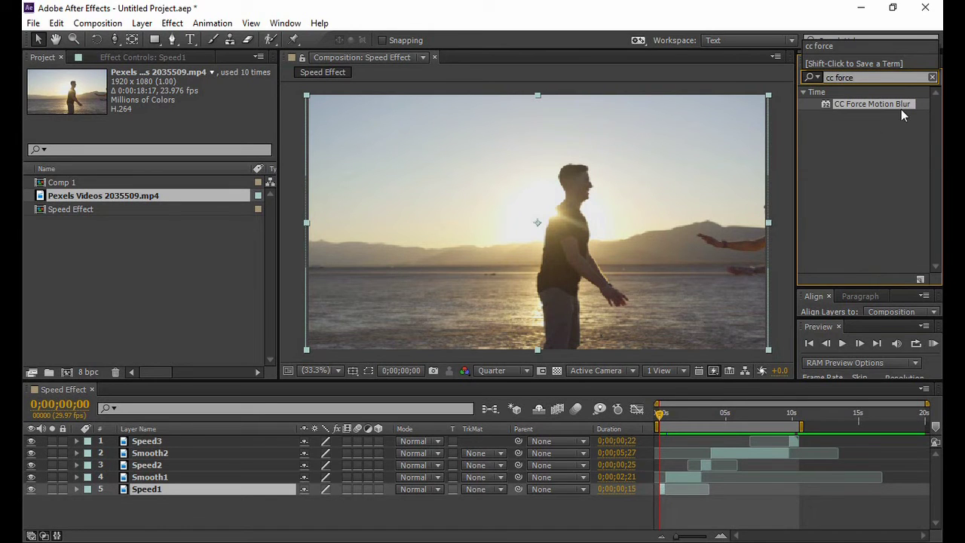
drag(889, 102, 211, 491)
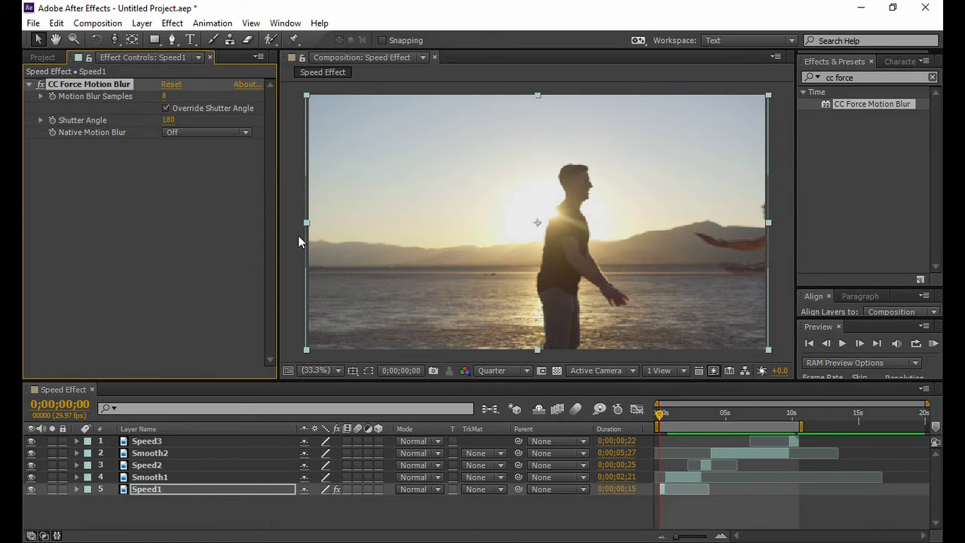
Step: Set Motion Blur Samples to 255 and override the shutter angle at 268, then inspect the blur
click(226, 132)
click(185, 242)
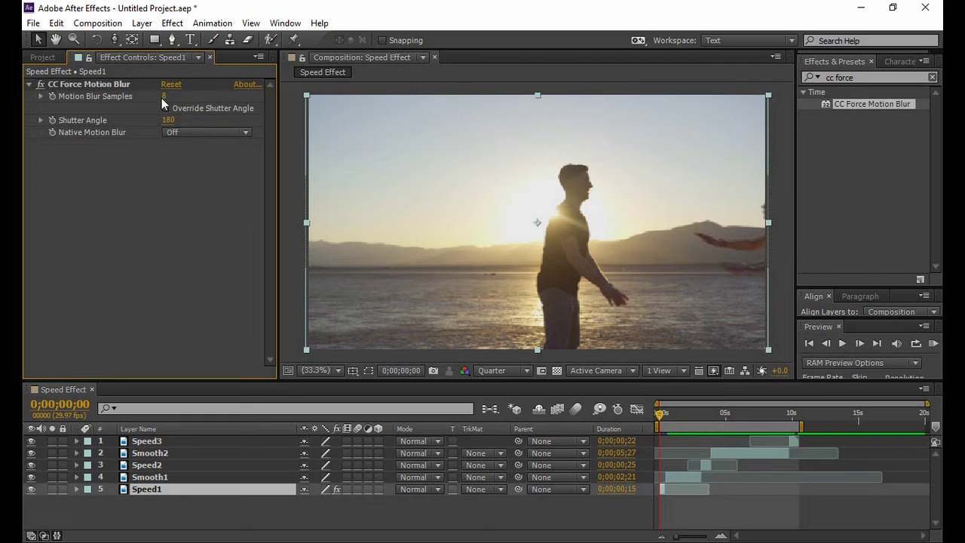
drag(168, 95, 618, 109)
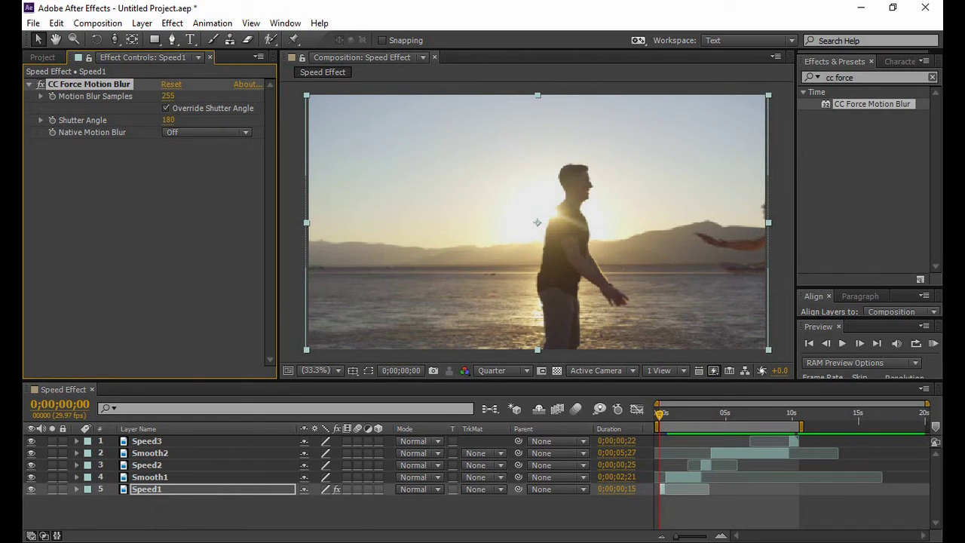
click(343, 509)
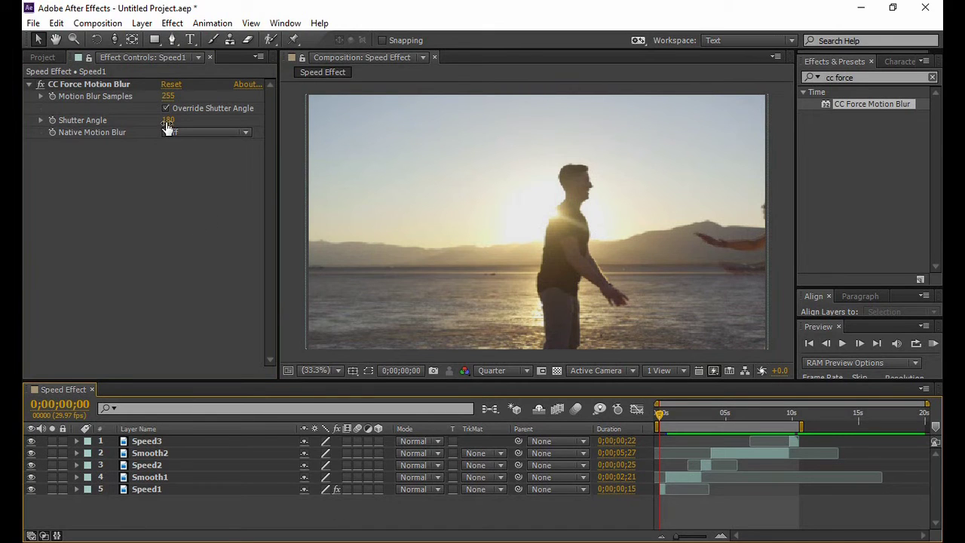
drag(167, 126, 598, 370)
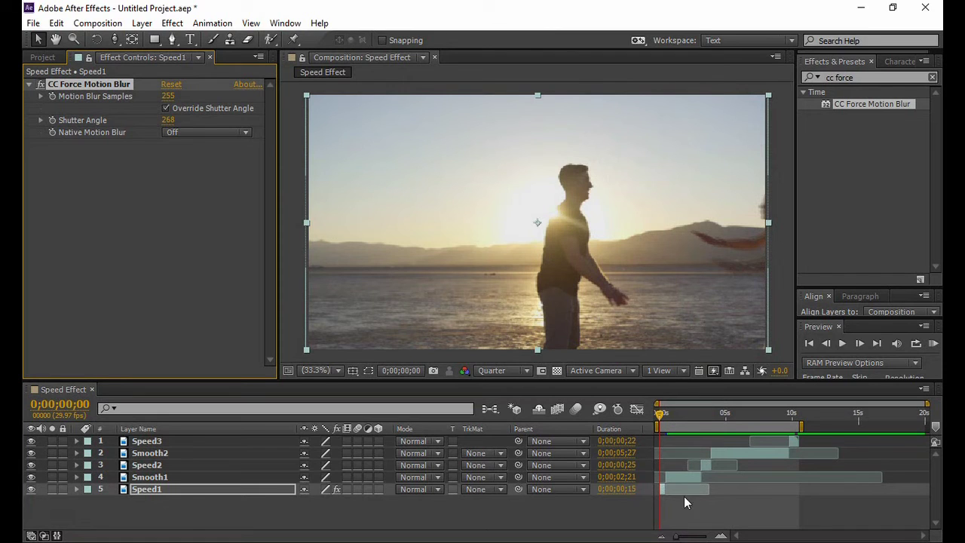
drag(680, 537, 701, 540)
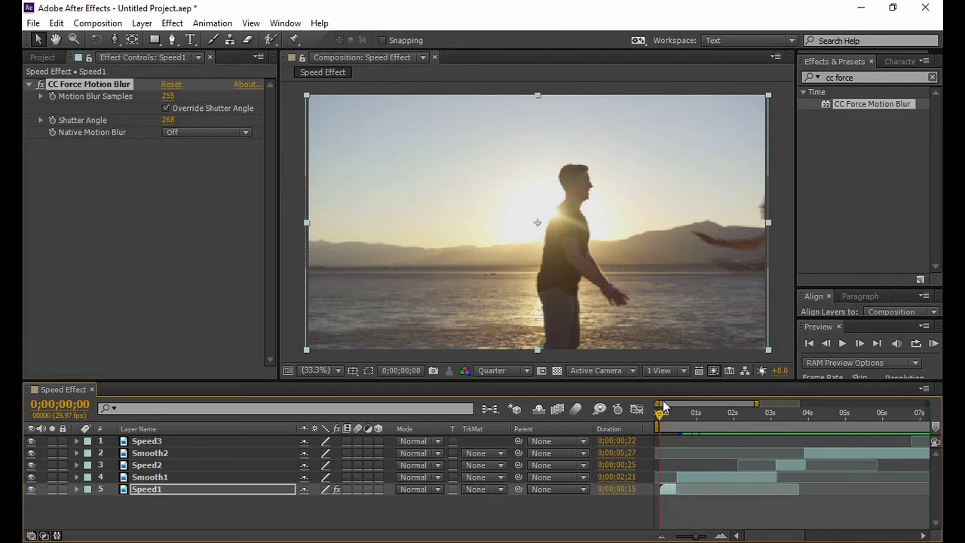
drag(661, 416, 670, 417)
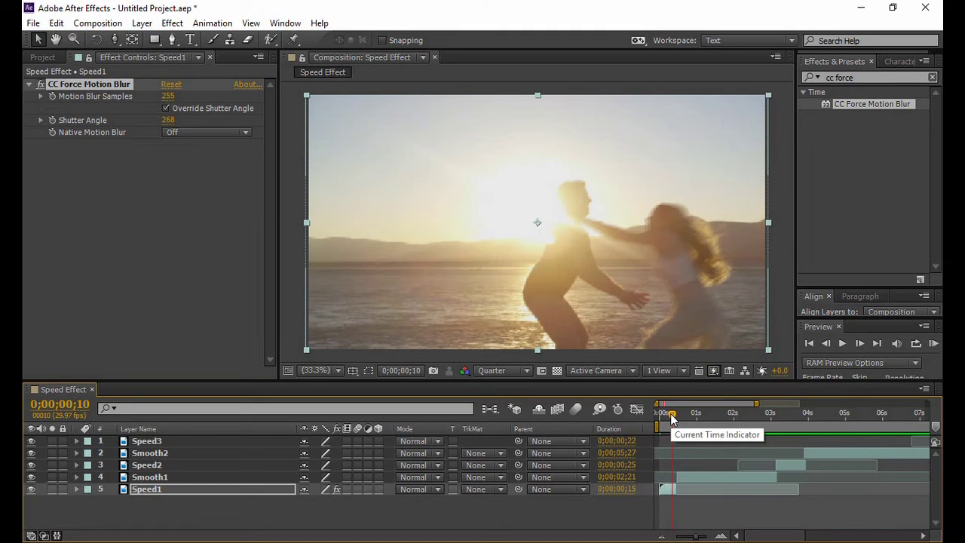
drag(669, 414, 662, 416)
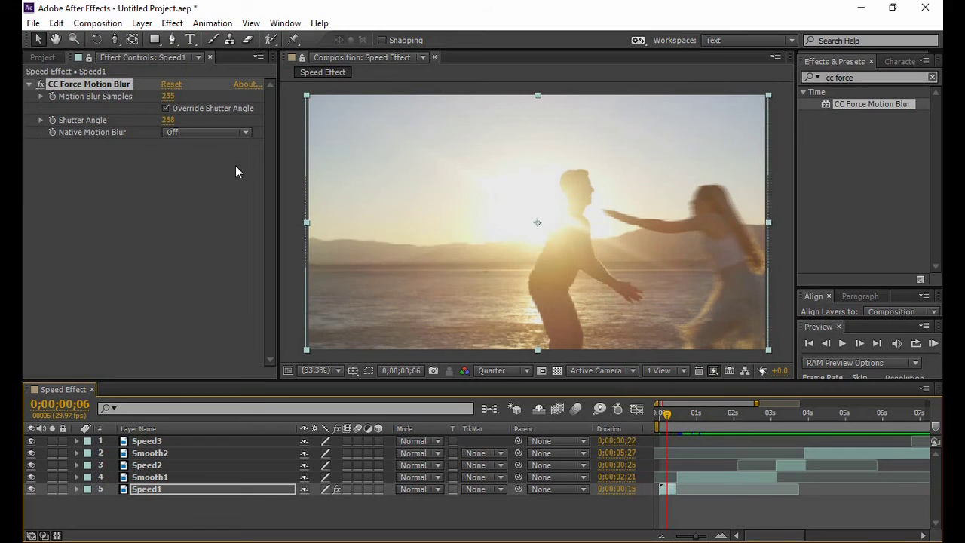
Step: Preview at Full resolution and raise Speed1's shutter angle to 1200, checking the result at the start
click(490, 370)
click(501, 407)
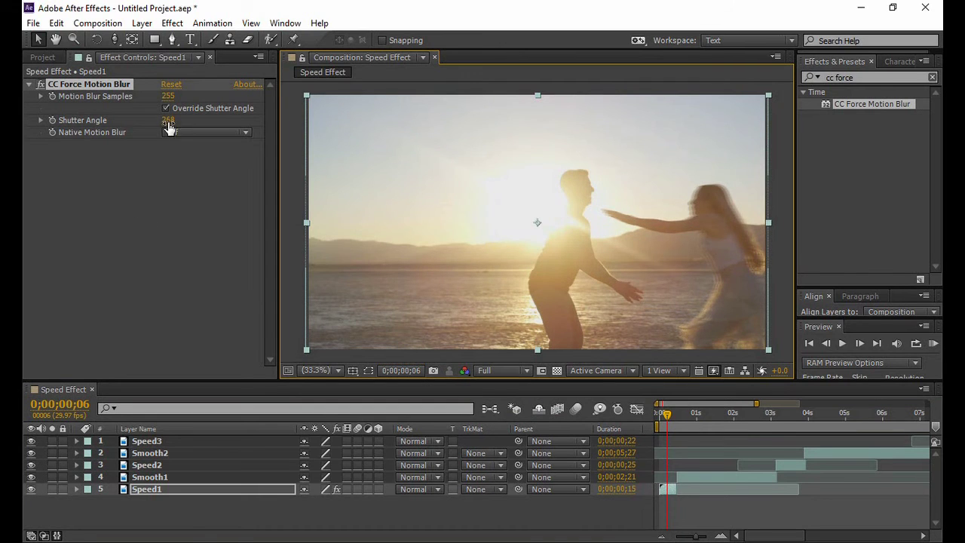
drag(168, 120, 795, 111)
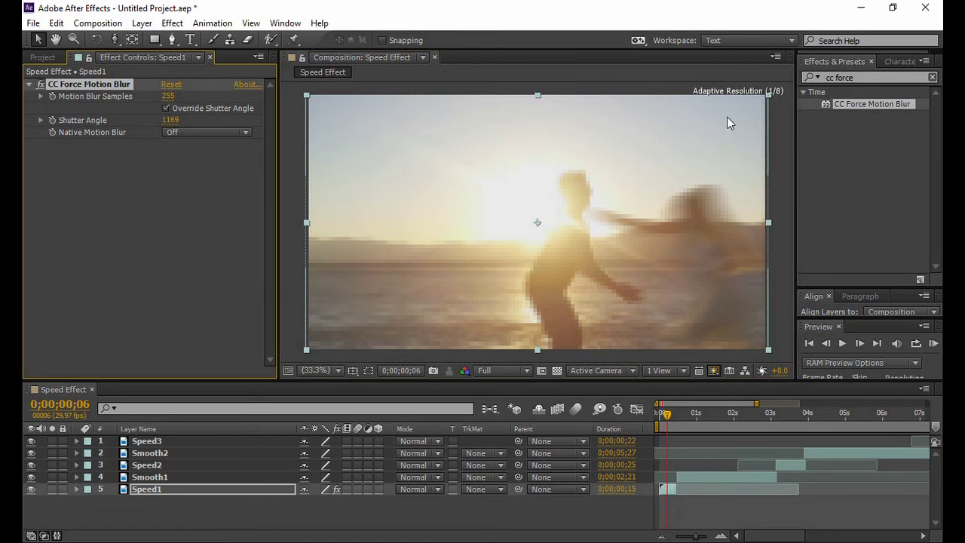
click(173, 121)
text(1200)
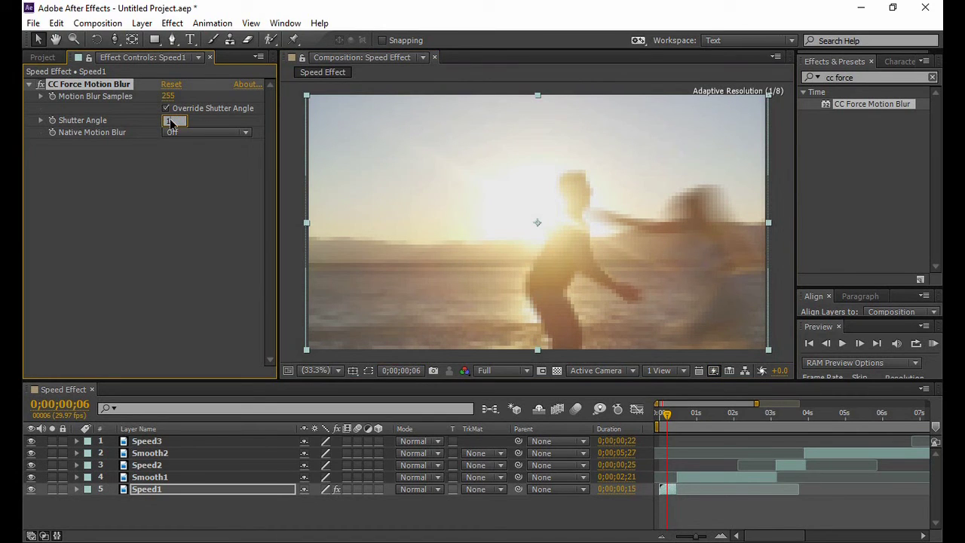
key(Return)
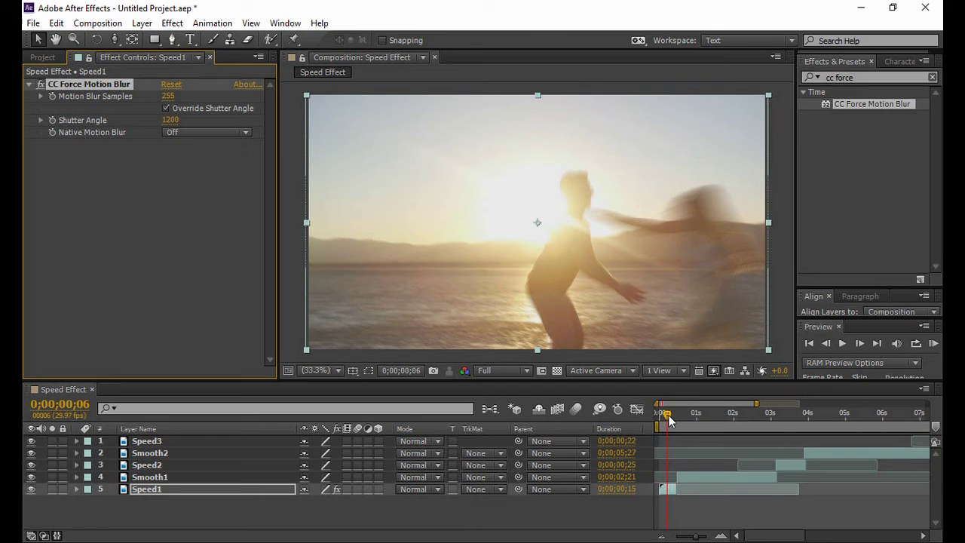
mouse_move(667, 416)
mouse_down()
mouse_move(665, 425)
mouse_move(686, 419)
mouse_move(673, 421)
mouse_up()
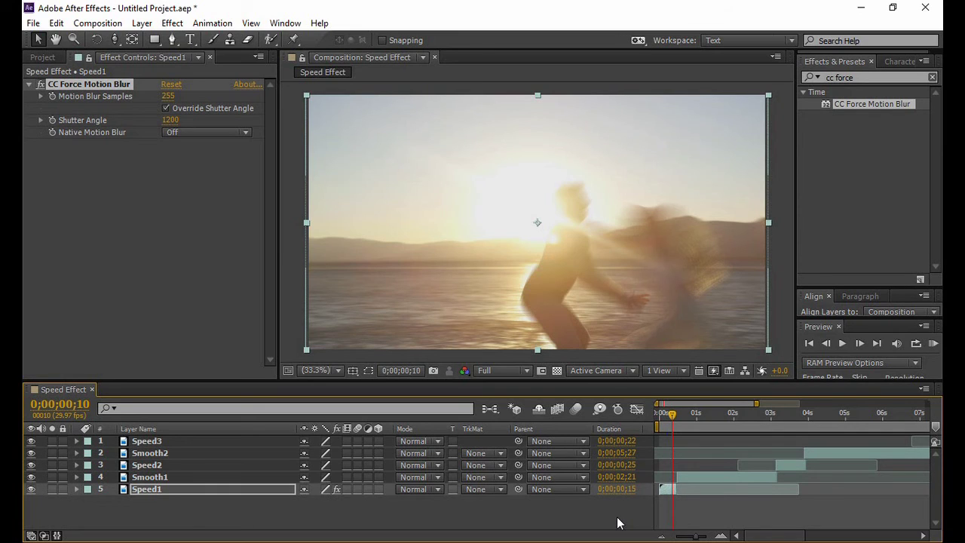
Step: Copy Speed1's CC Force Motion Blur onto Speed2 and Speed3, then return to the first frame
click(224, 491)
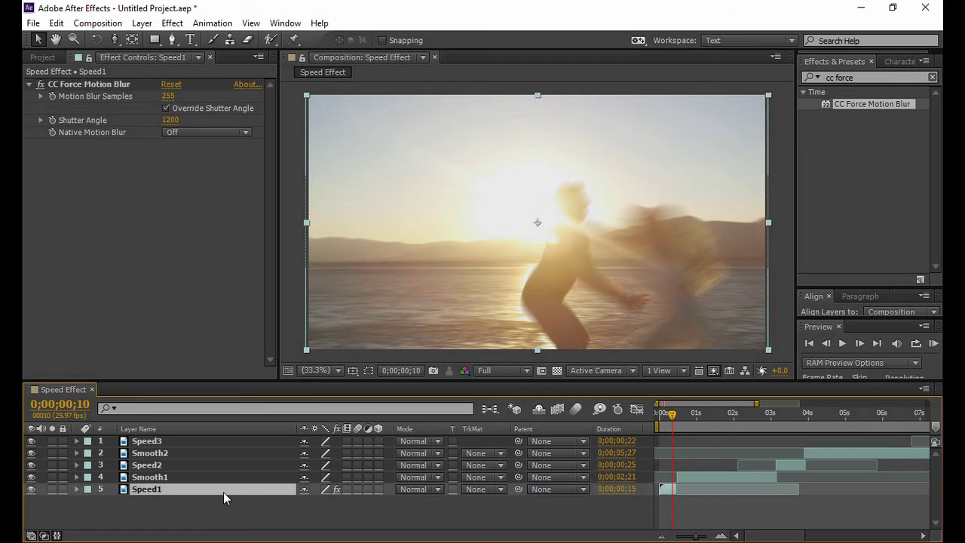
click(123, 86)
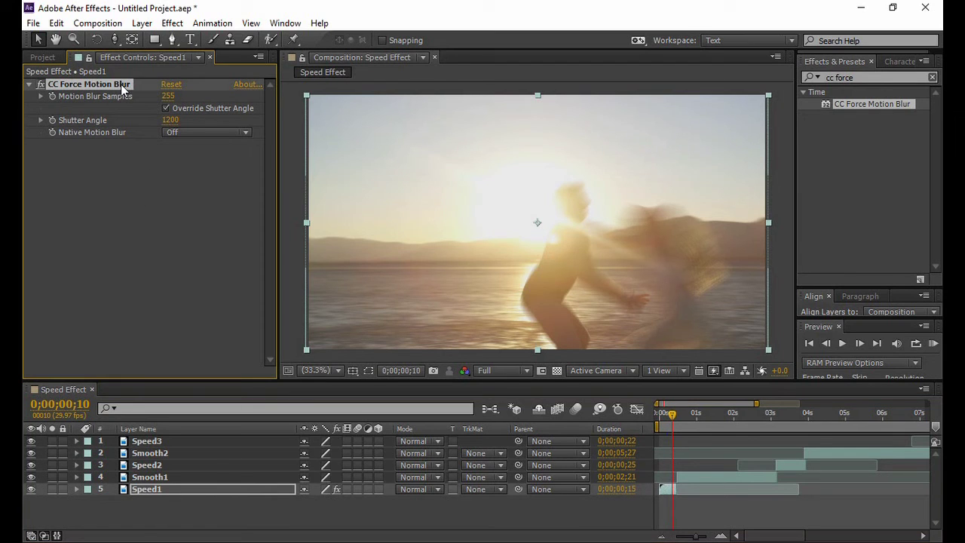
click(156, 466)
key(ctrl+v)
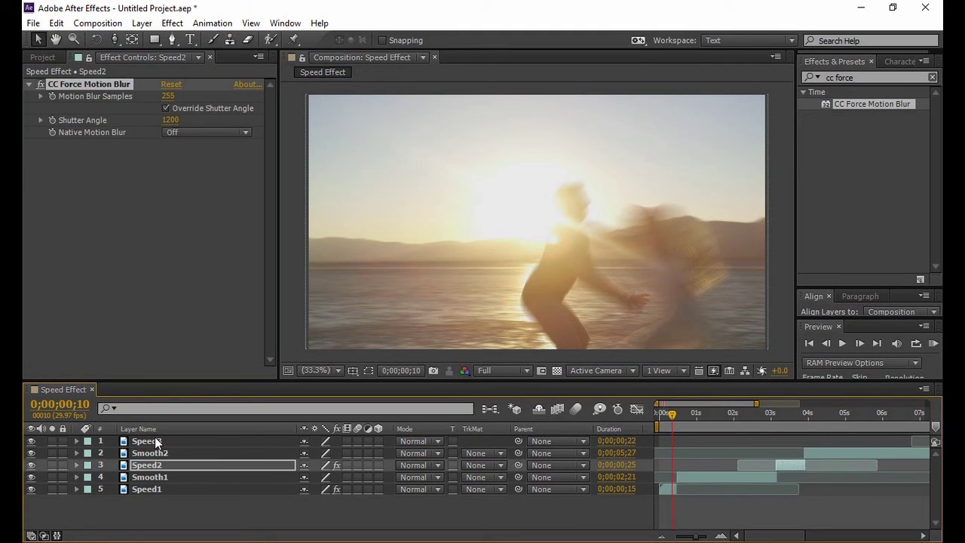
click(156, 441)
key(ctrl+v)
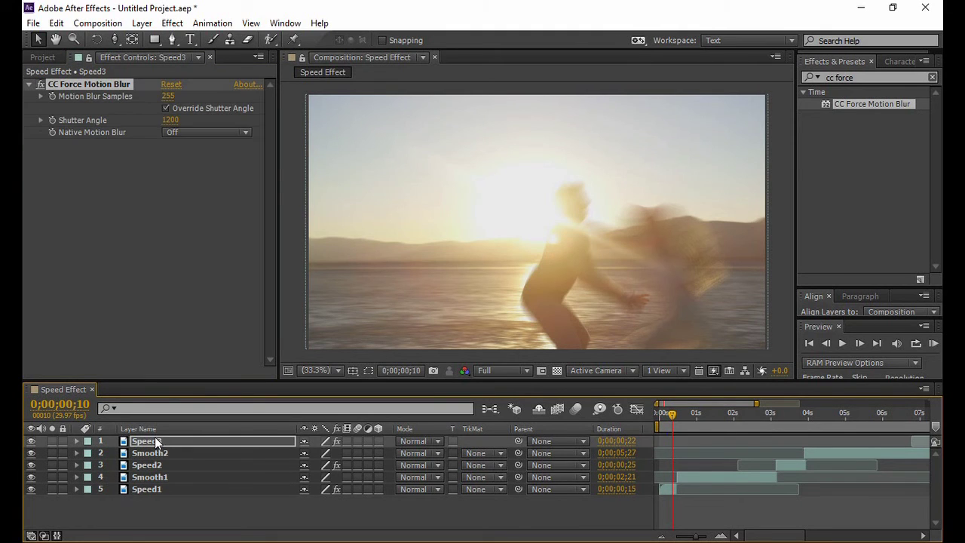
click(809, 344)
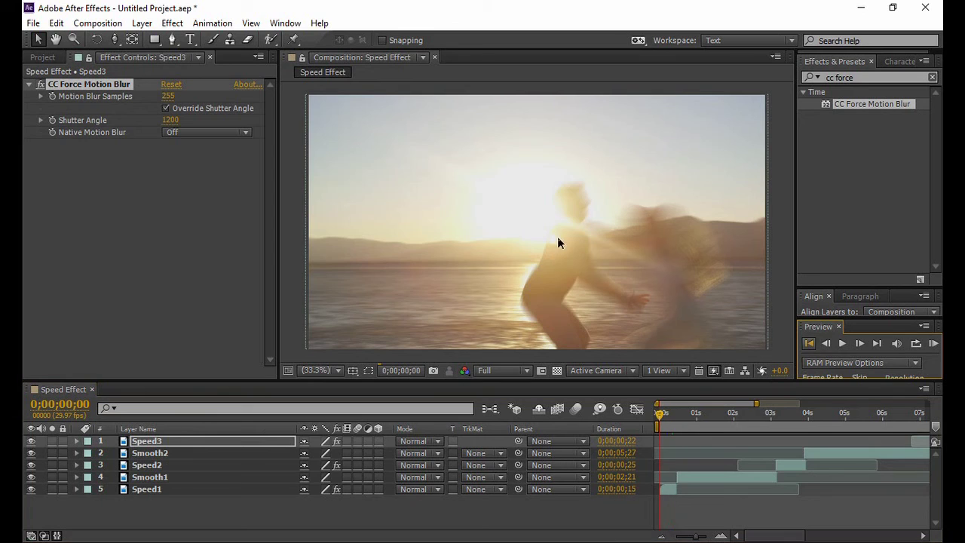
Step: Check the File menu and the preview resolution list, leaving resolution at Full
click(34, 23)
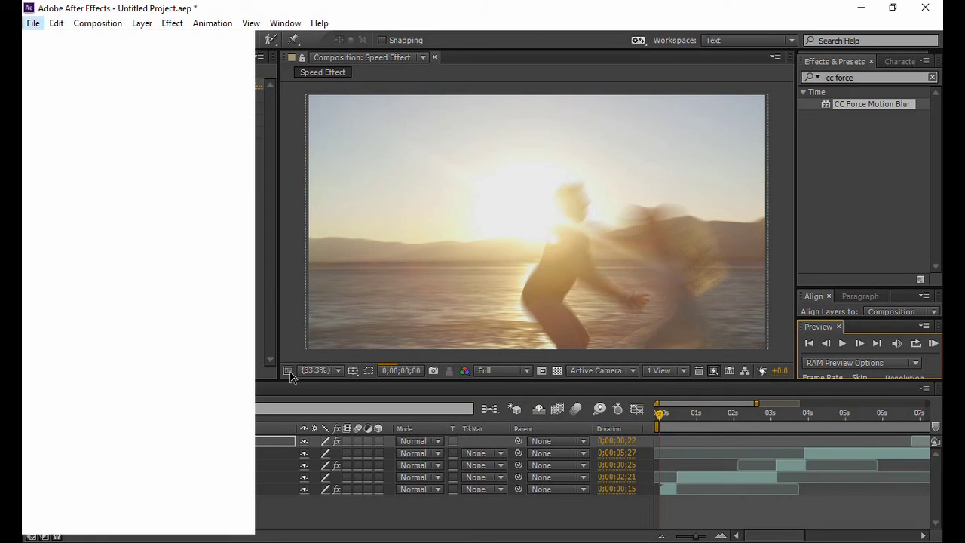
click(505, 371)
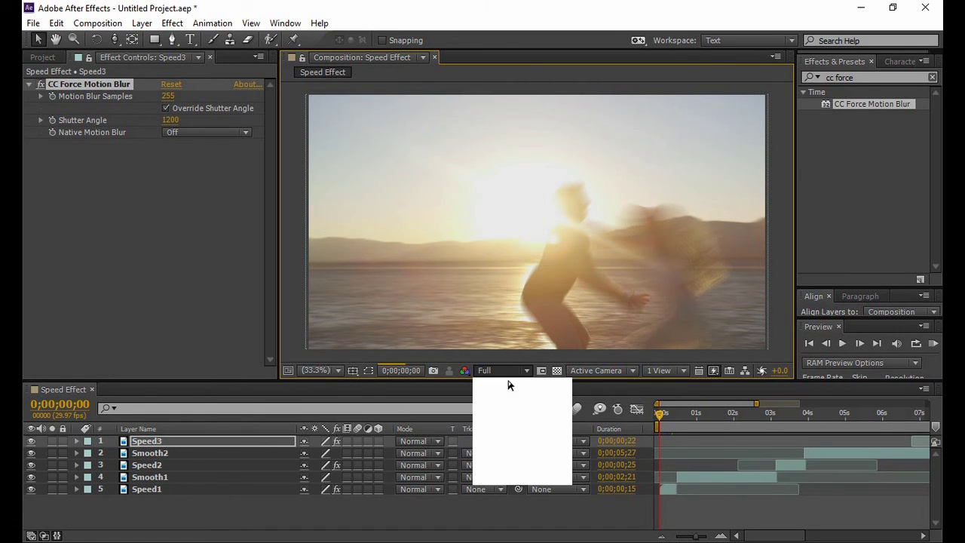
click(500, 529)
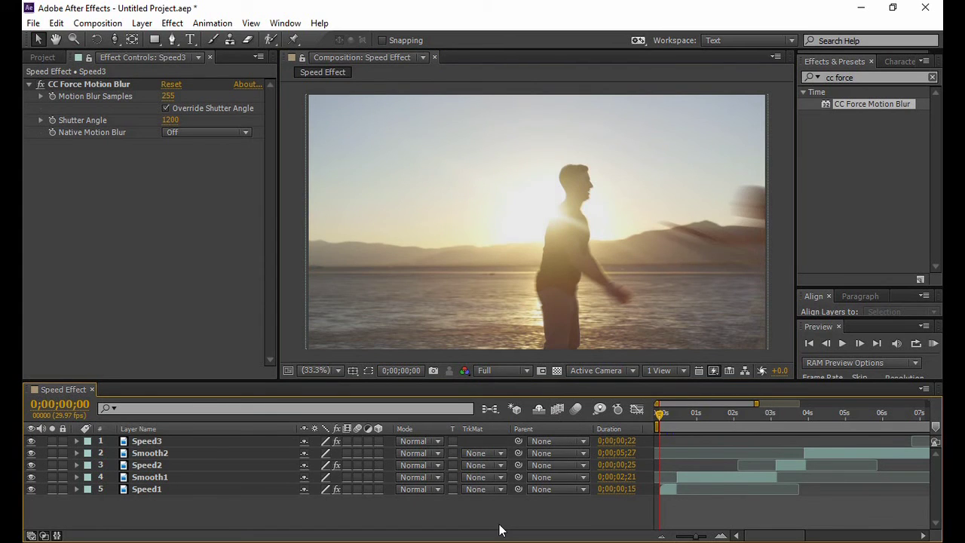
Step: Switch preview to Quarter resolution, add Speed Effect to the Render Queue, and render it to Speed Effect.avi
click(513, 370)
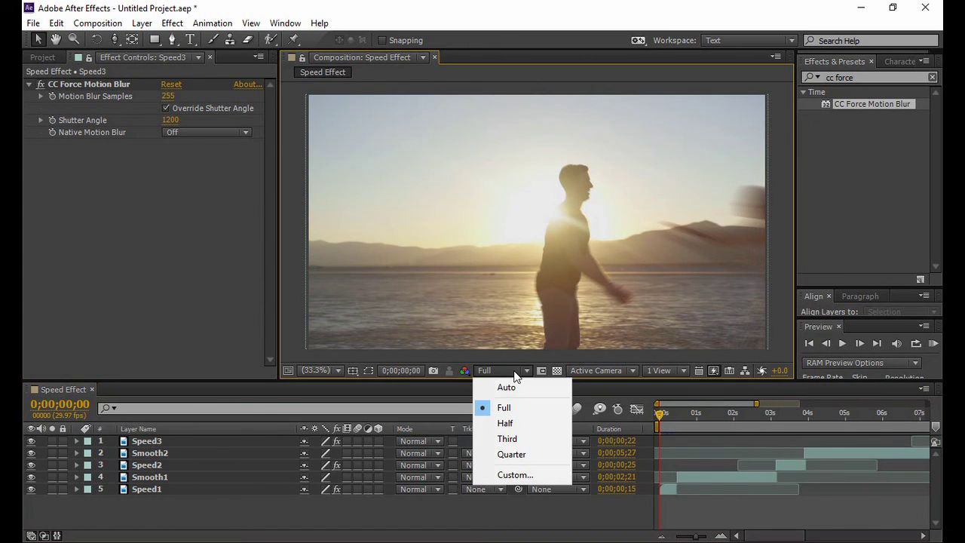
click(508, 456)
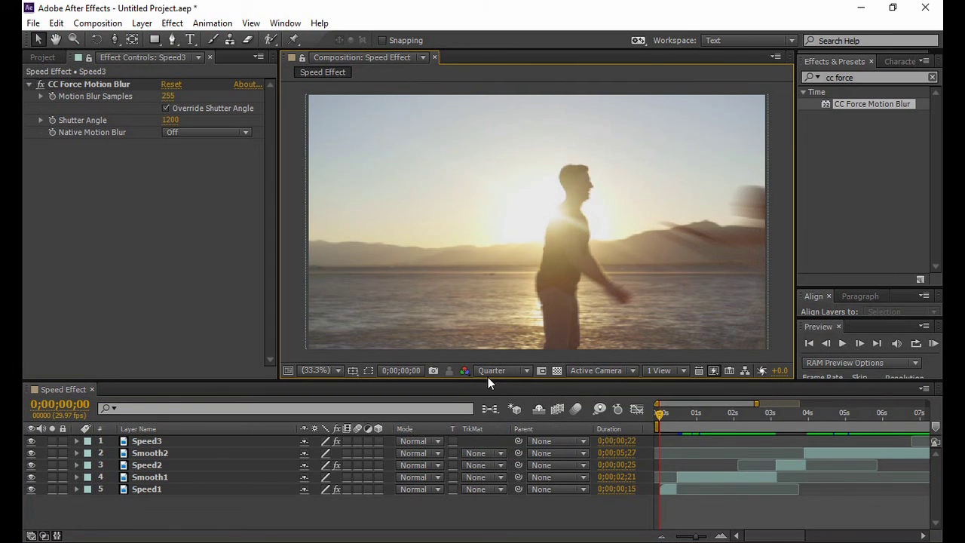
click(34, 22)
mouse_move(89, 240)
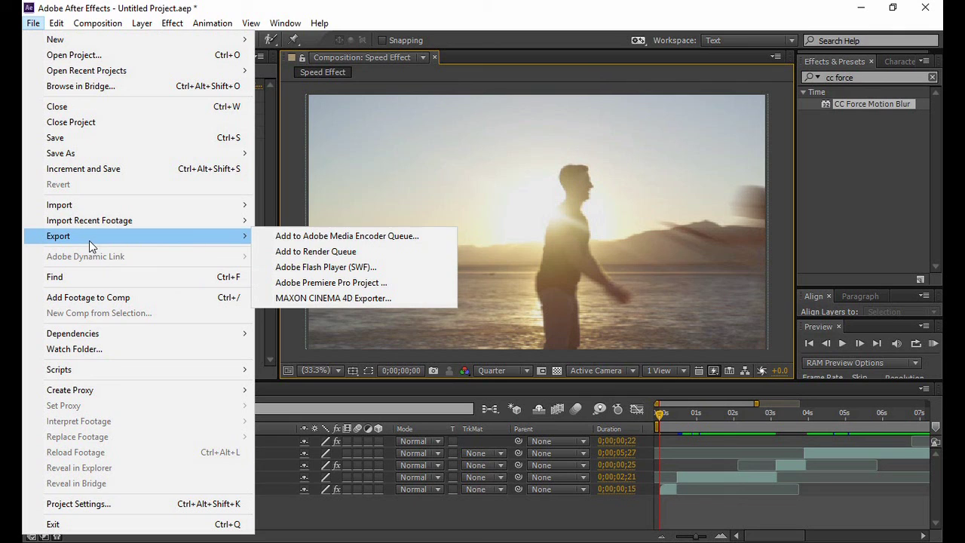
click(322, 252)
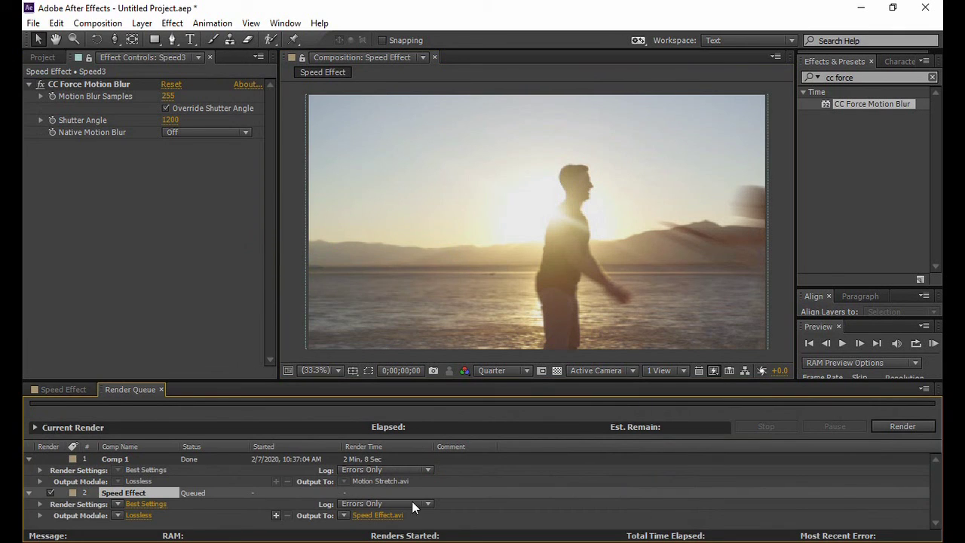
key(ctrl+j)
click(890, 425)
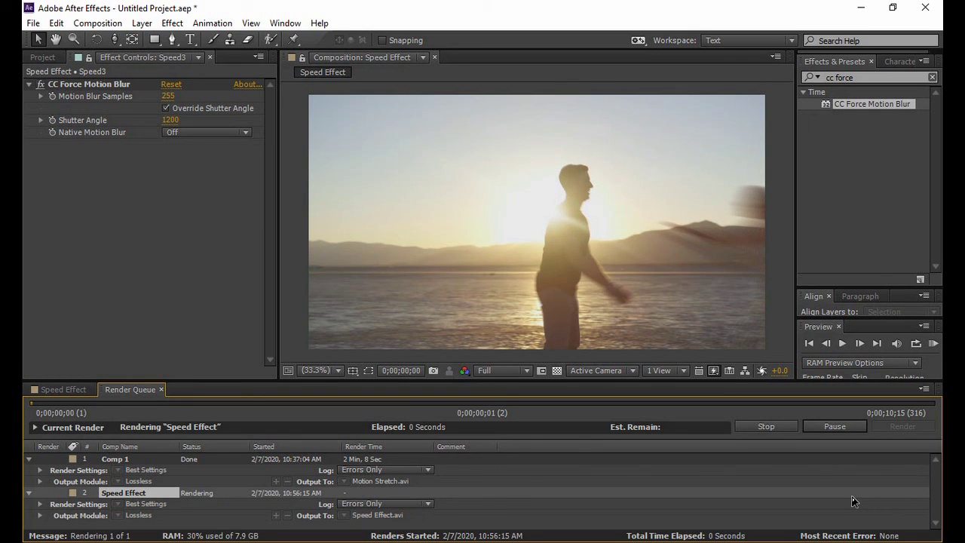